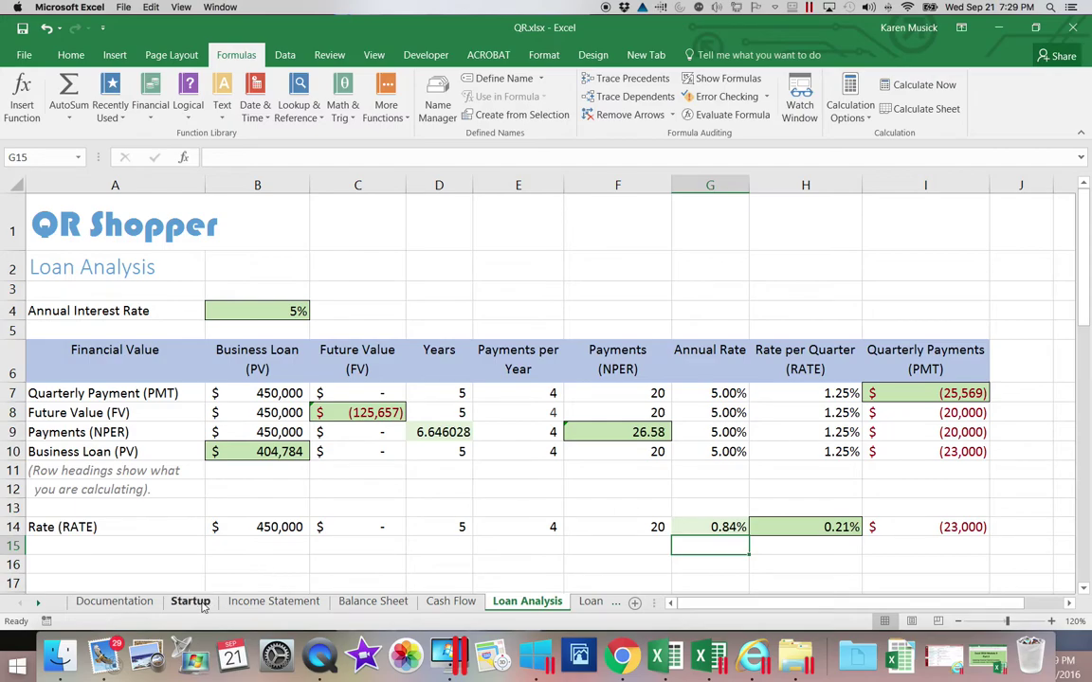
On the Startup sheet, enter 400000 as the Long-Term Business Loan in cell B26.
{"action": "left_click", "coordinate": [195, 603]}
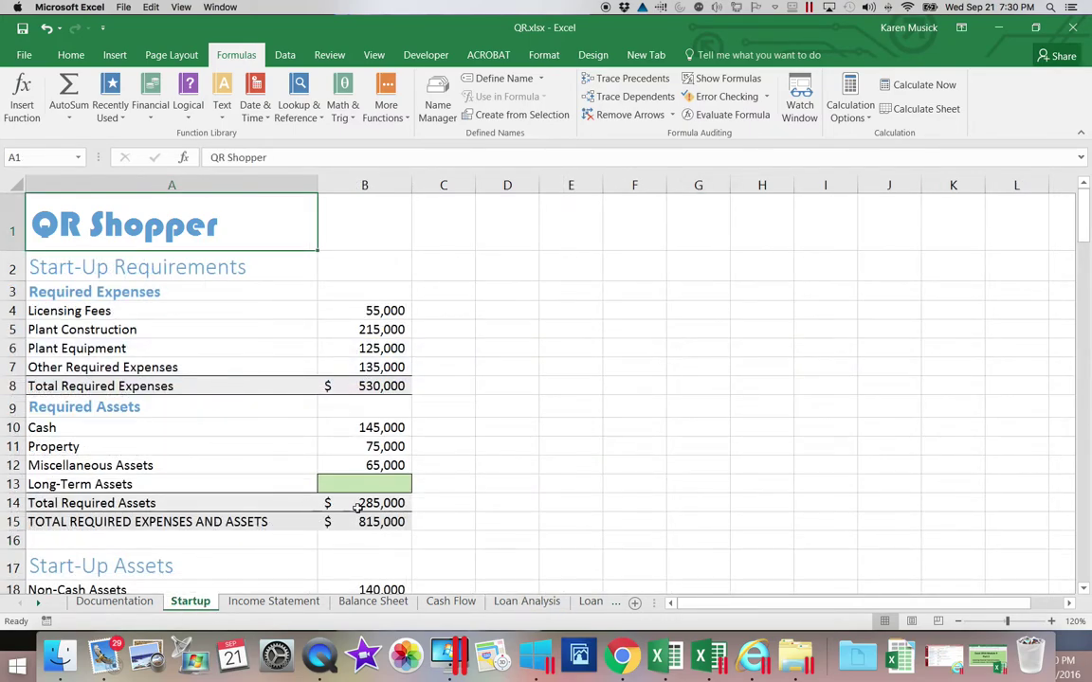
{"action": "scroll", "coordinate": [1085, 534], "scroll_direction": "down", "scroll_amount": 6}
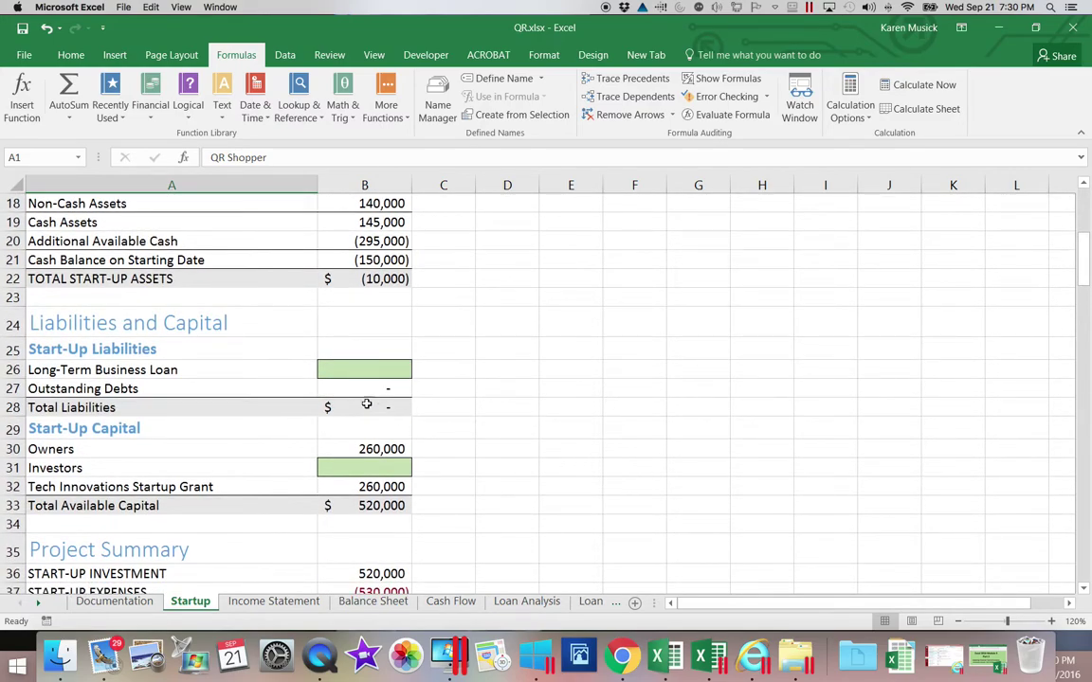
{"action": "left_click", "coordinate": [360, 374]}
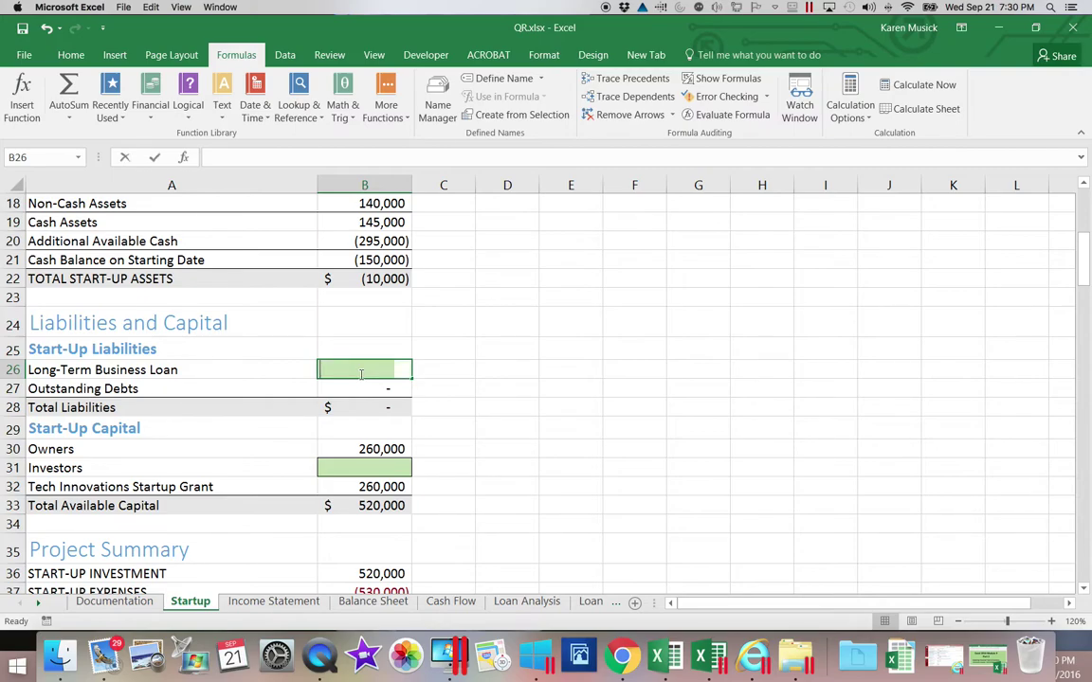
{"action": "type", "text": "400,000"}
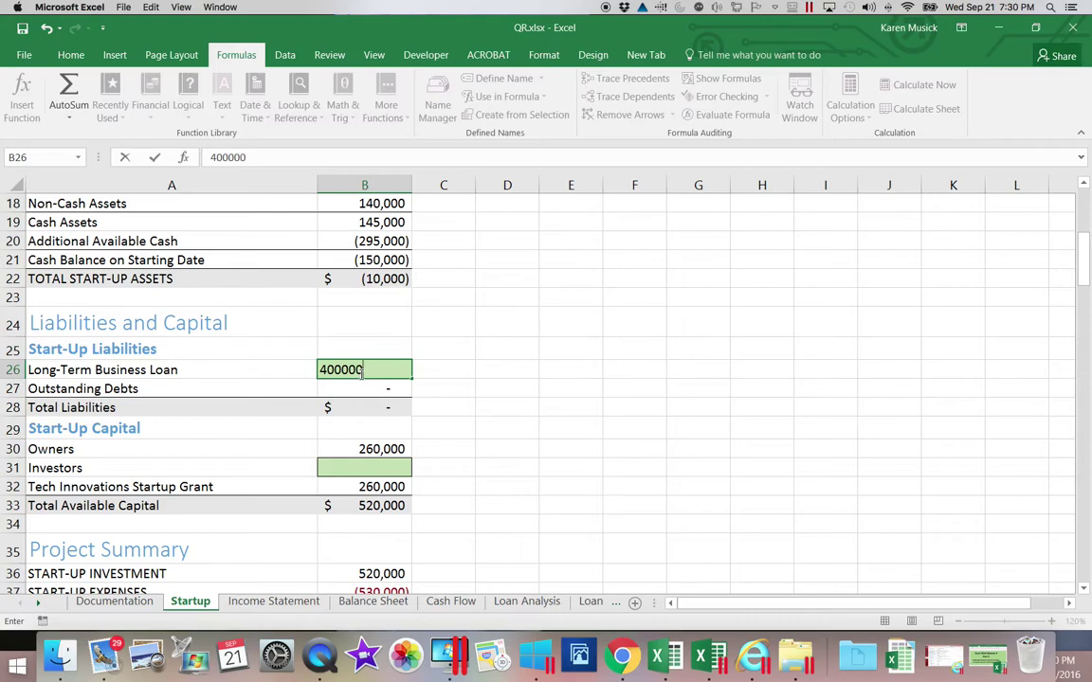
{"action": "key", "text": "Return"}
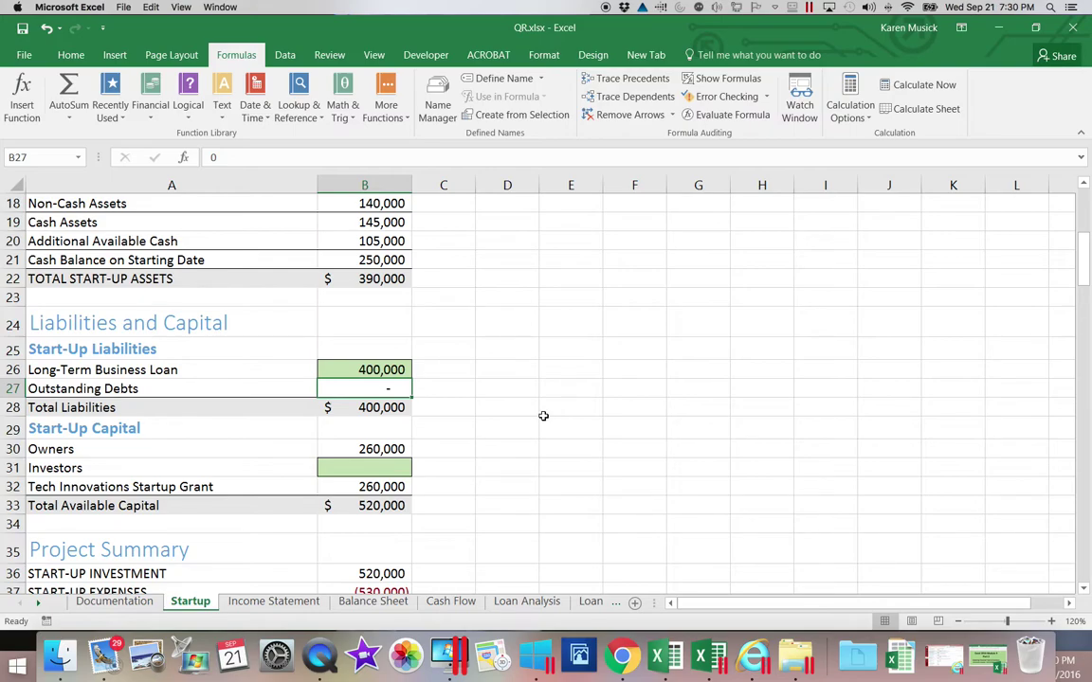
On the Loan Schedule sheet, link the Loan (PV) cell A5 to the business loan amount with =Startup!B26.
{"action": "left_click", "coordinate": [593, 605]}
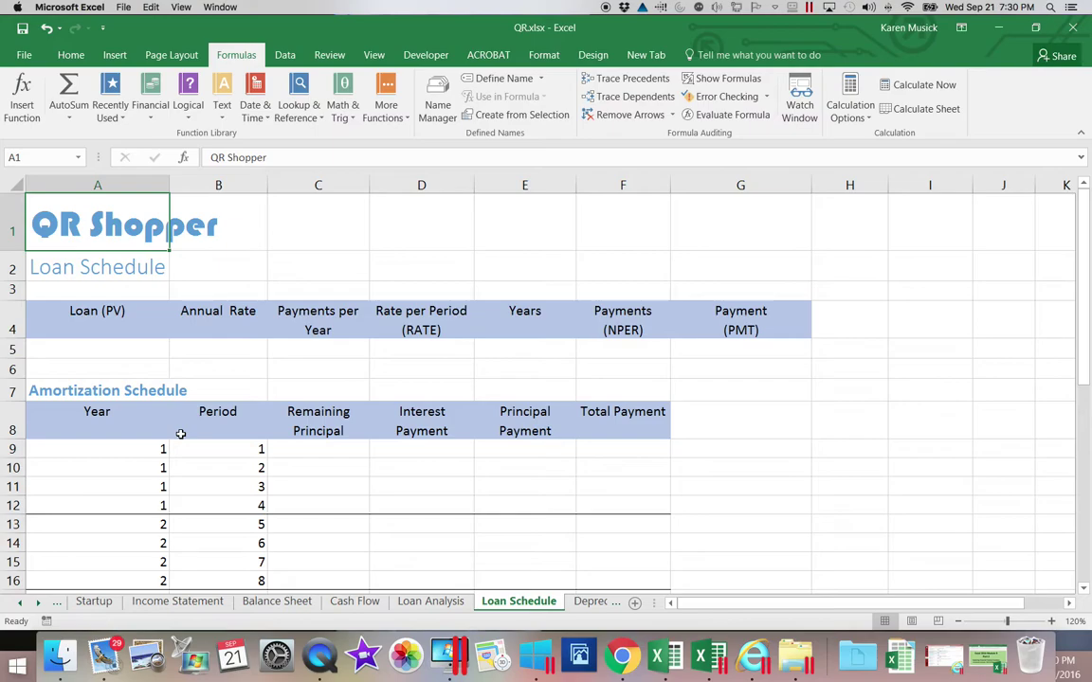
{"action": "left_click", "coordinate": [106, 352]}
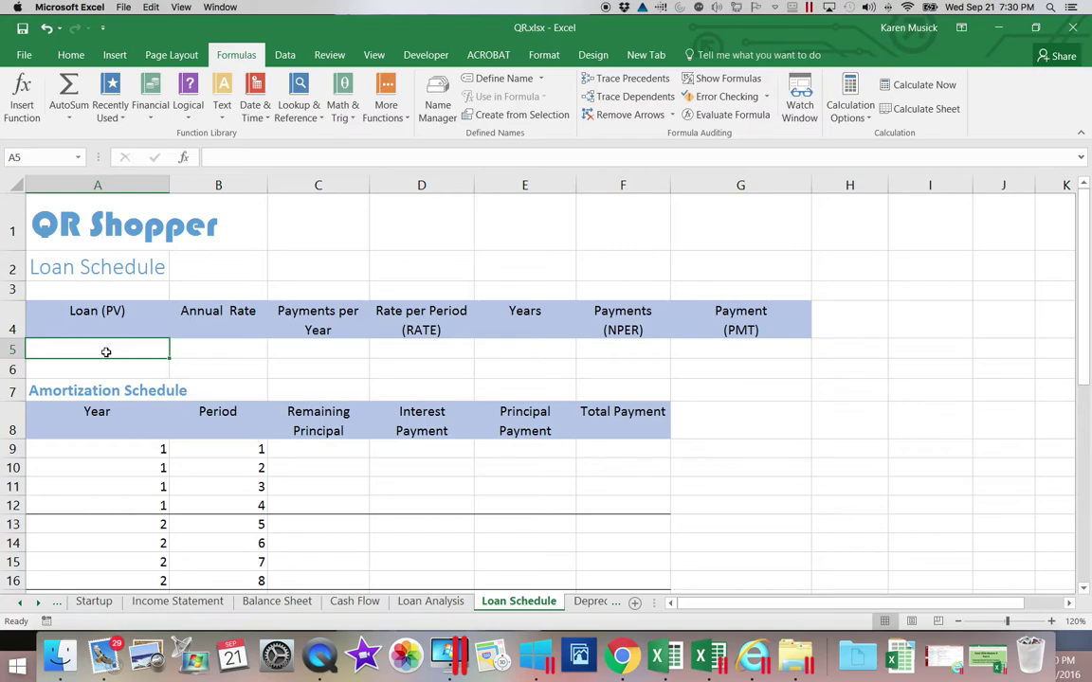
{"action": "type", "text": "="}
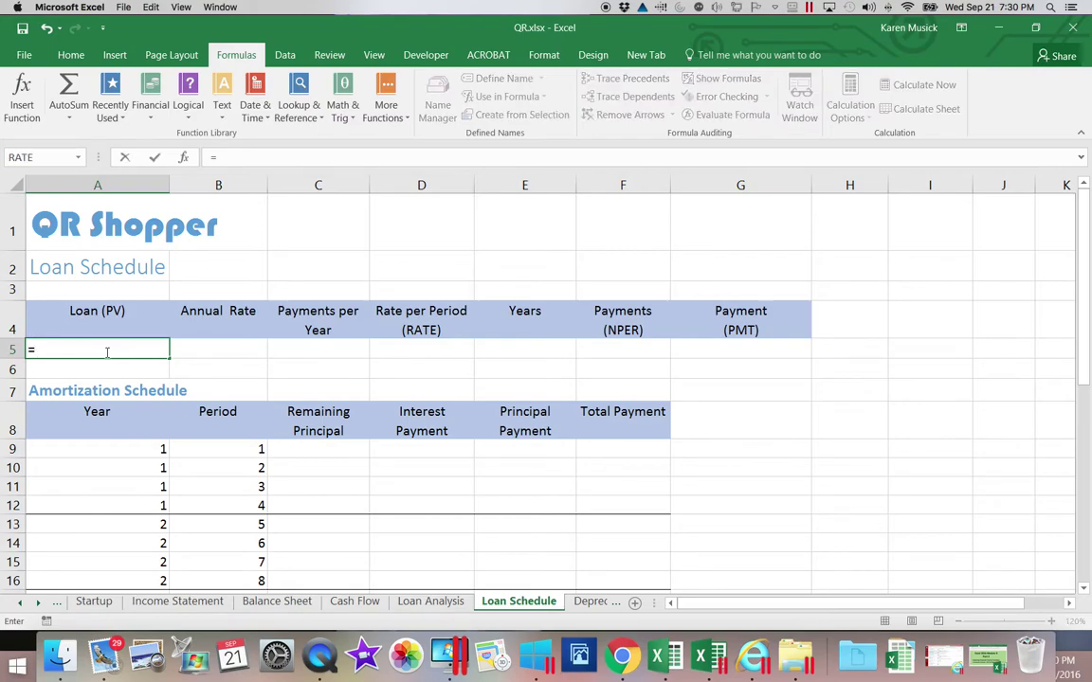
{"action": "left_click", "coordinate": [97, 601]}
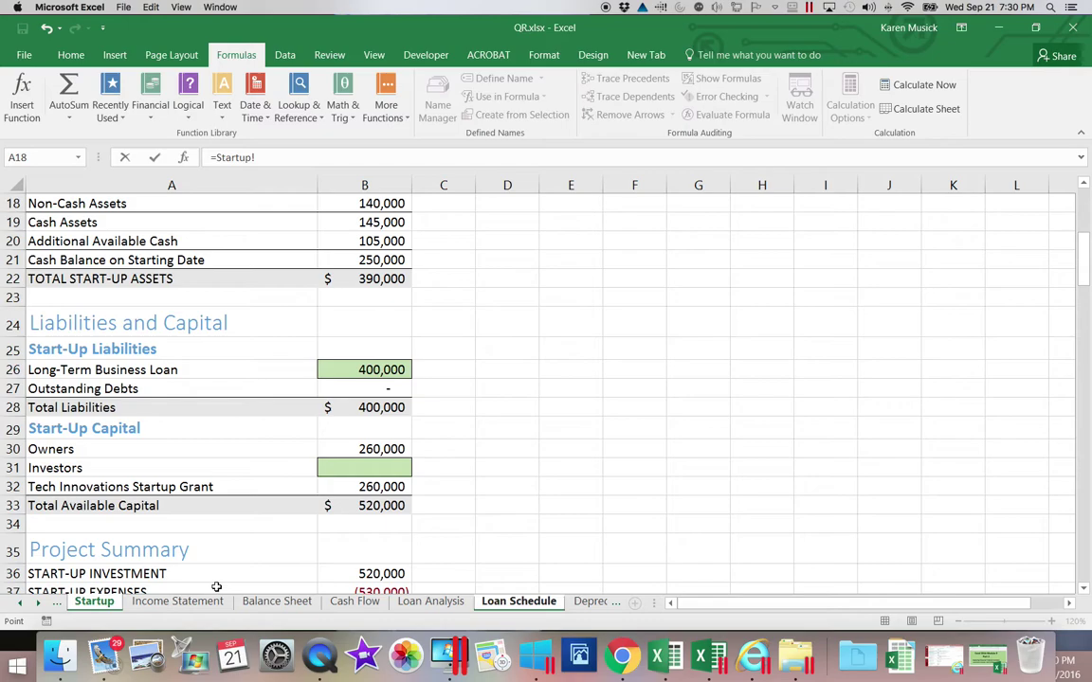
{"action": "left_click", "coordinate": [360, 371]}
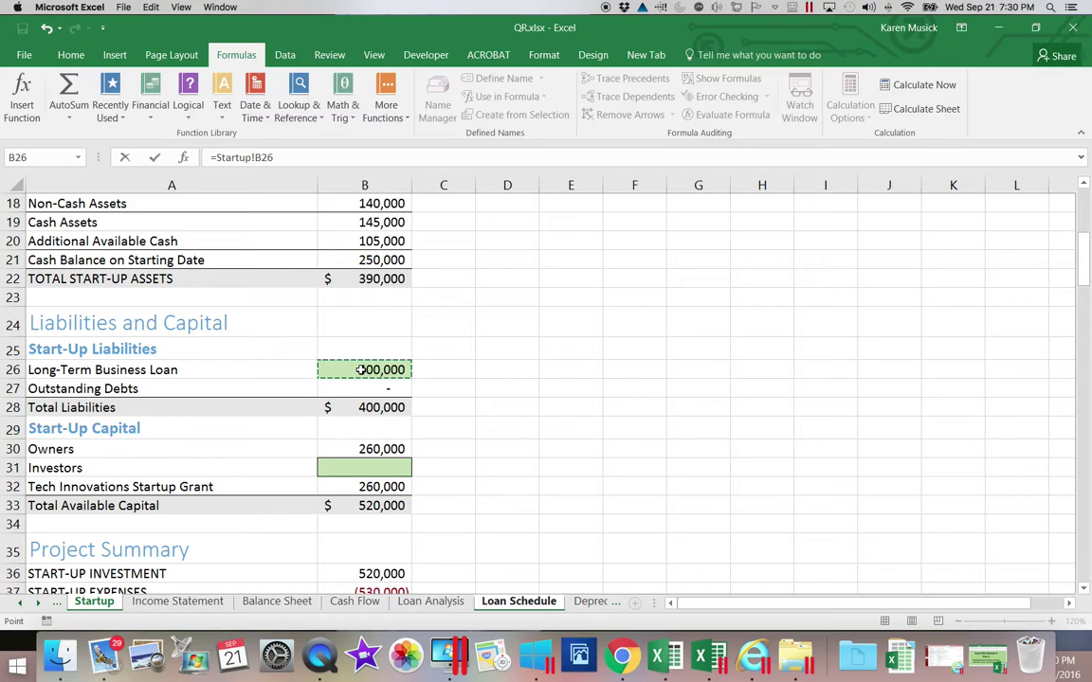
{"action": "key", "text": "Return"}
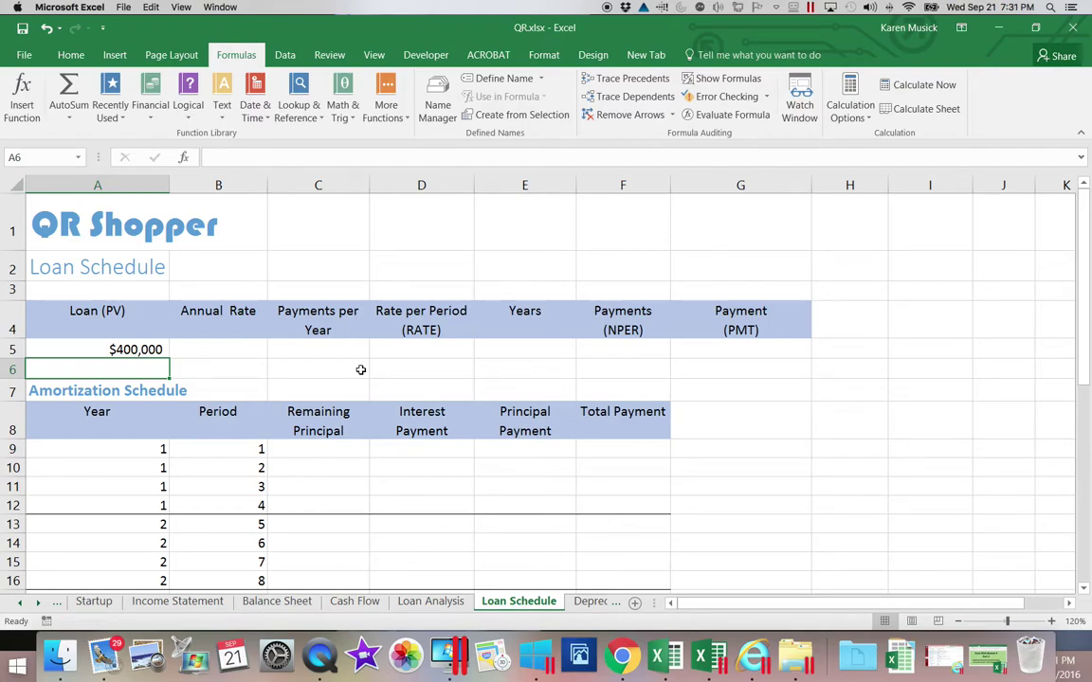
Enter an annual rate of 5% in B5 and 4 payments per year in C5.
{"action": "left_click", "coordinate": [216, 347]}
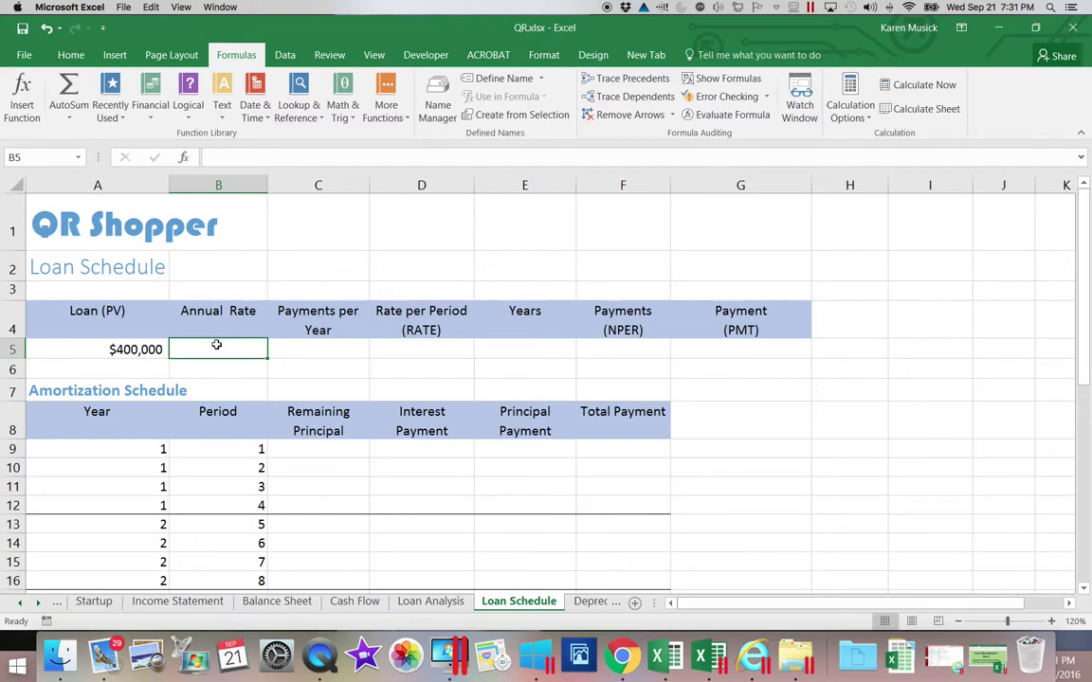
{"action": "type", "text": "5%"}
{"action": "key", "text": "Return"}
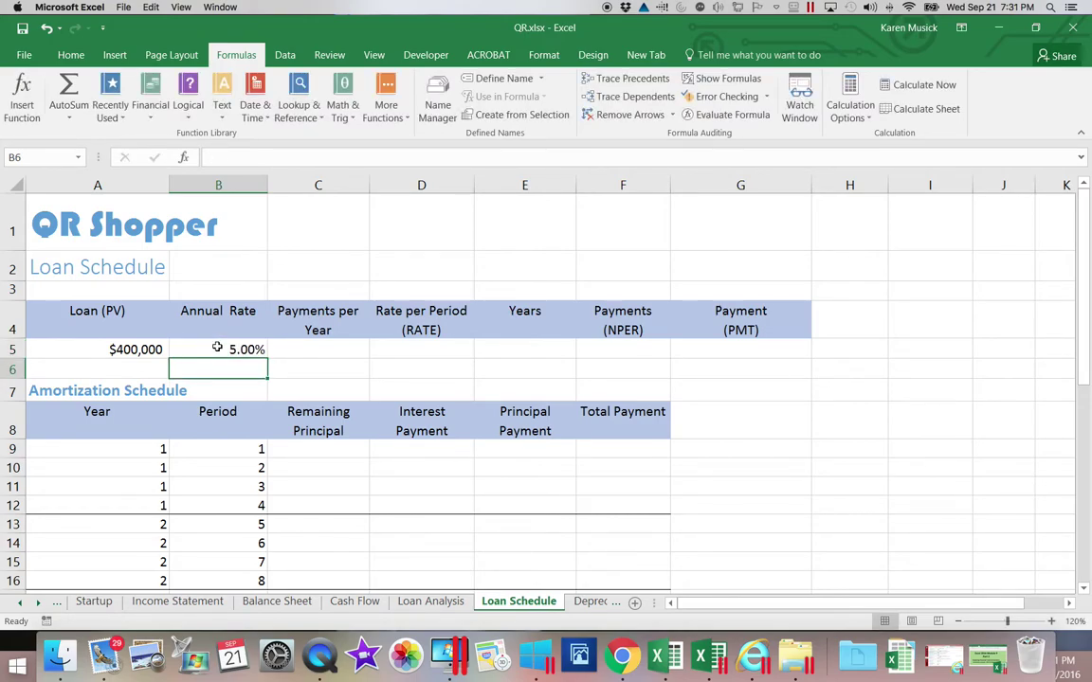
{"action": "left_click", "coordinate": [347, 351]}
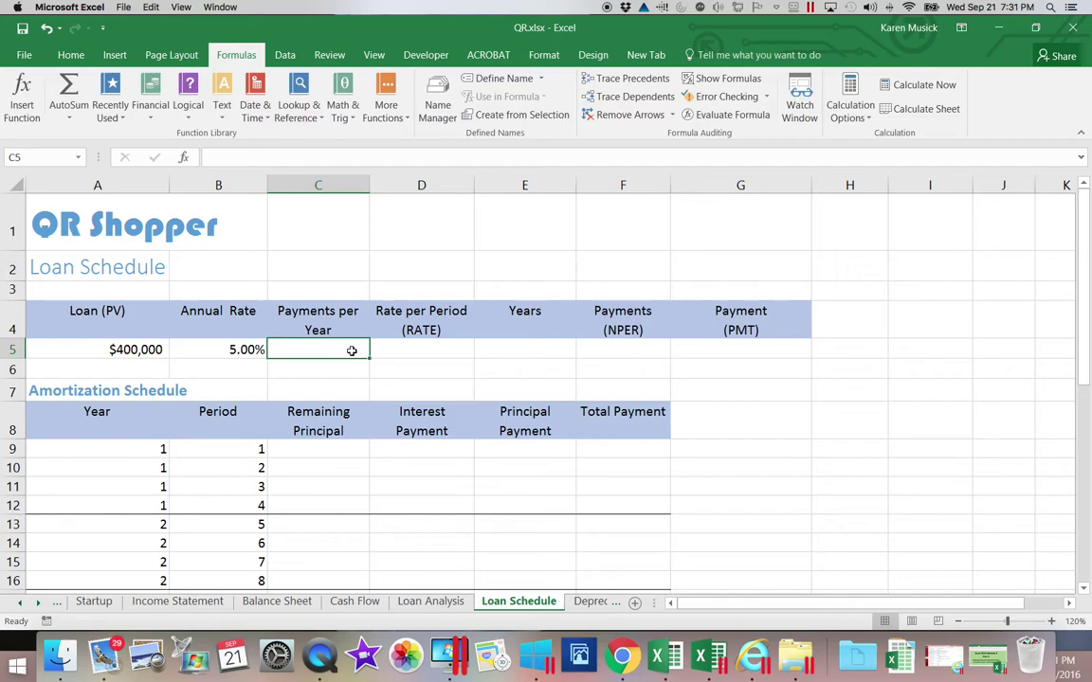
{"action": "type", "text": "4"}
{"action": "key", "text": "Return"}
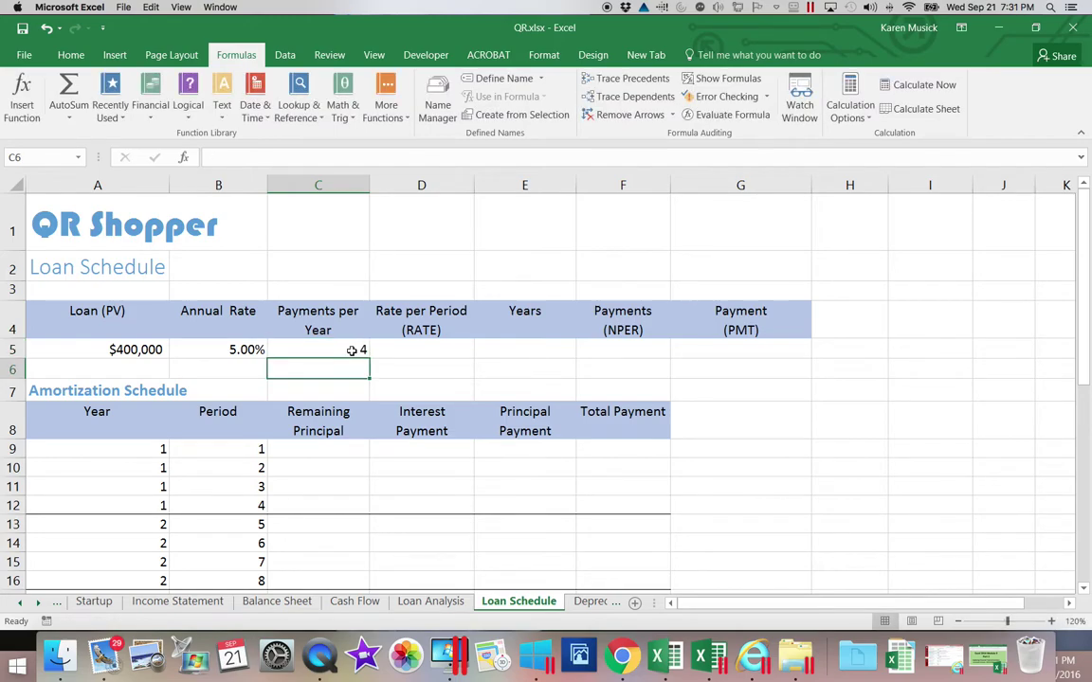
Calculate the rate per period in D5 with the formula =B5/C5.
{"action": "left_click", "coordinate": [394, 352]}
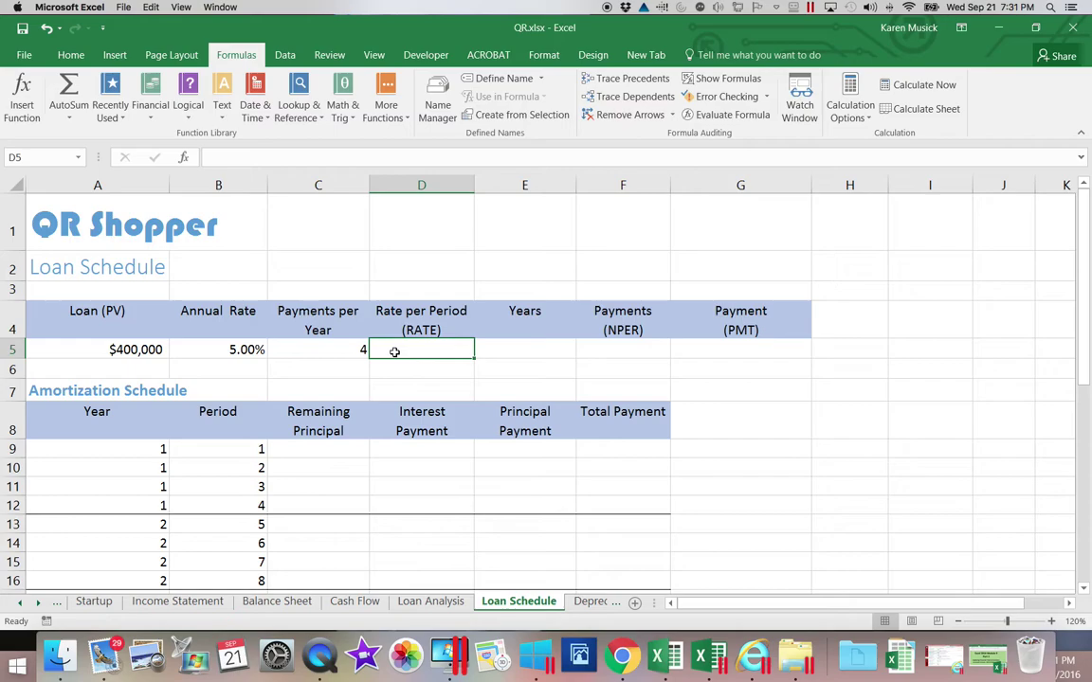
{"action": "type", "text": "="}
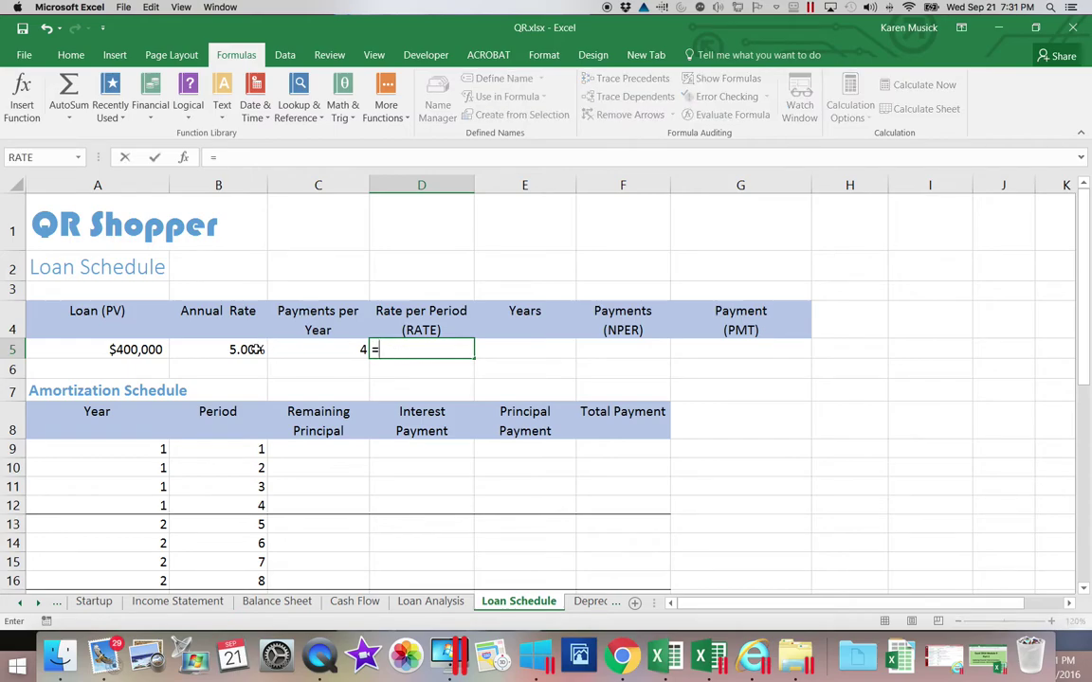
{"action": "left_click", "coordinate": [249, 350]}
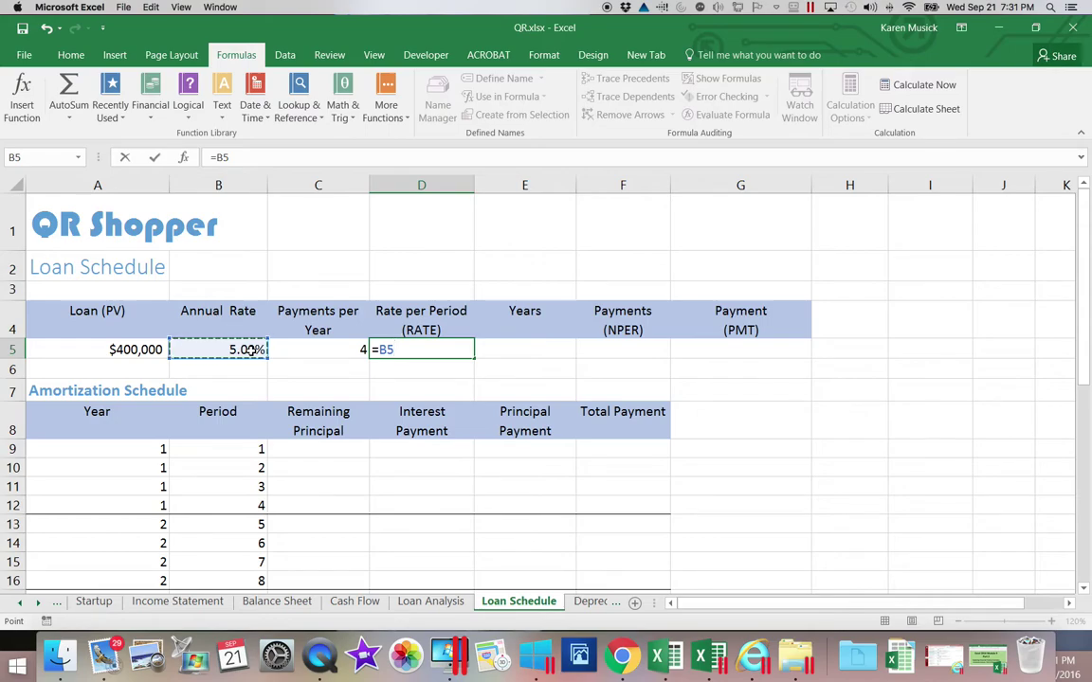
{"action": "type", "text": "/"}
{"action": "left_click", "coordinate": [292, 350]}
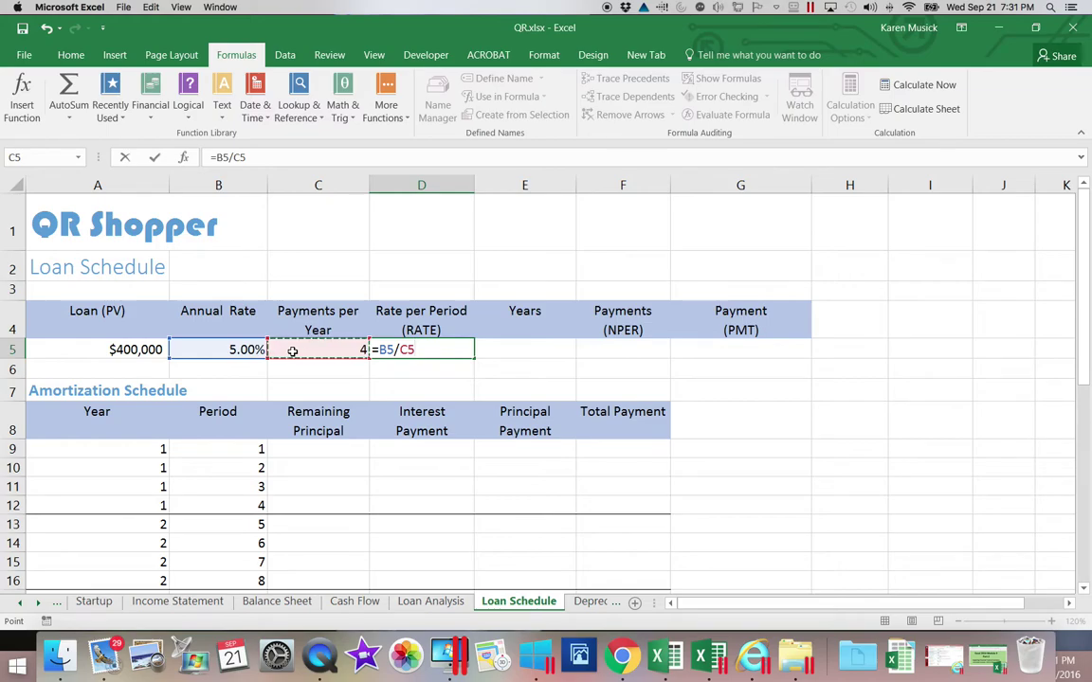
{"action": "key", "text": "Return"}
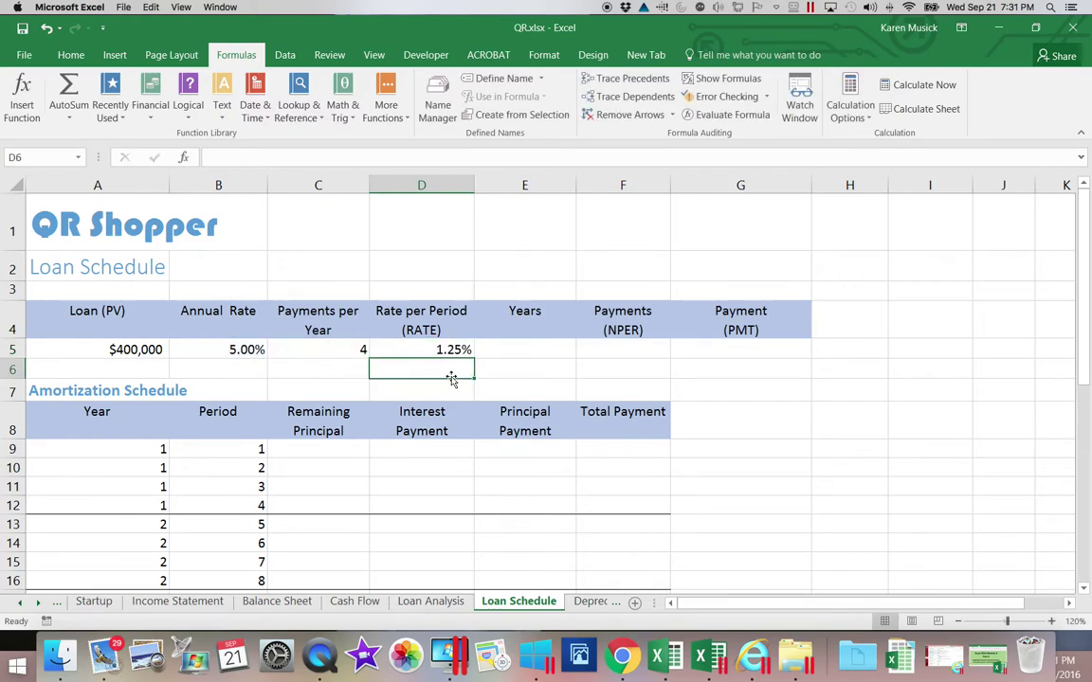
Enter 5 as the number of years in cell E5.
{"action": "left_click", "coordinate": [516, 349]}
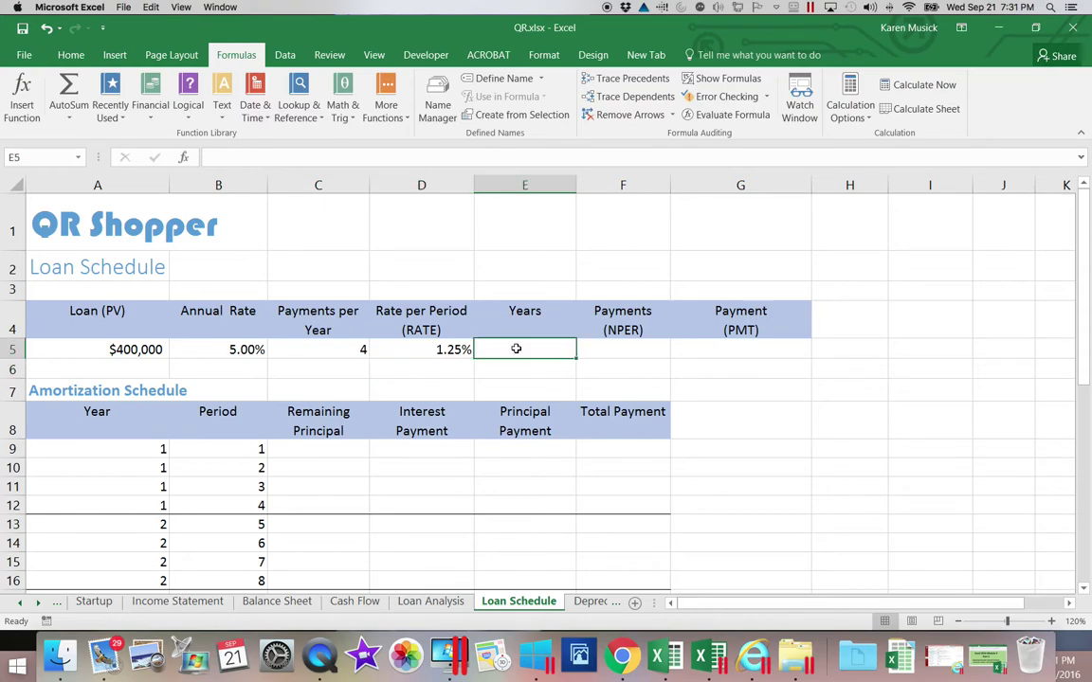
{"action": "type", "text": "5"}
{"action": "key", "text": "Return"}
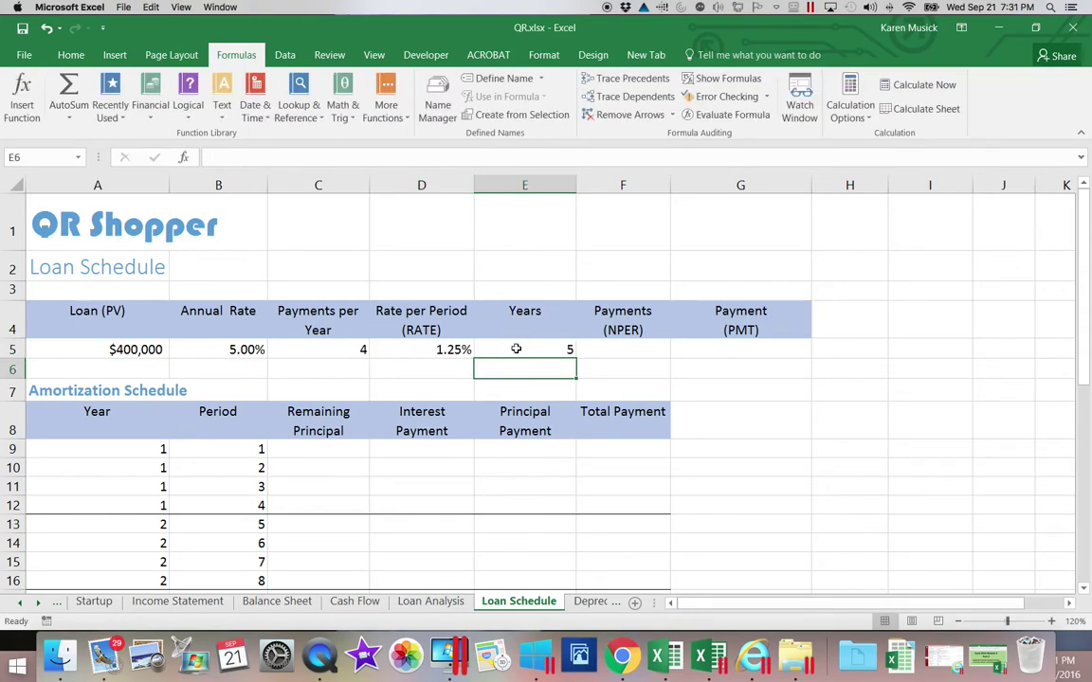
Calculate the total number of payments (NPER) in F5 with the formula =E5*C5.
{"action": "scroll", "coordinate": [517, 349], "scroll_direction": "right", "scroll_amount": 3}
{"action": "left_click", "coordinate": [305, 349]}
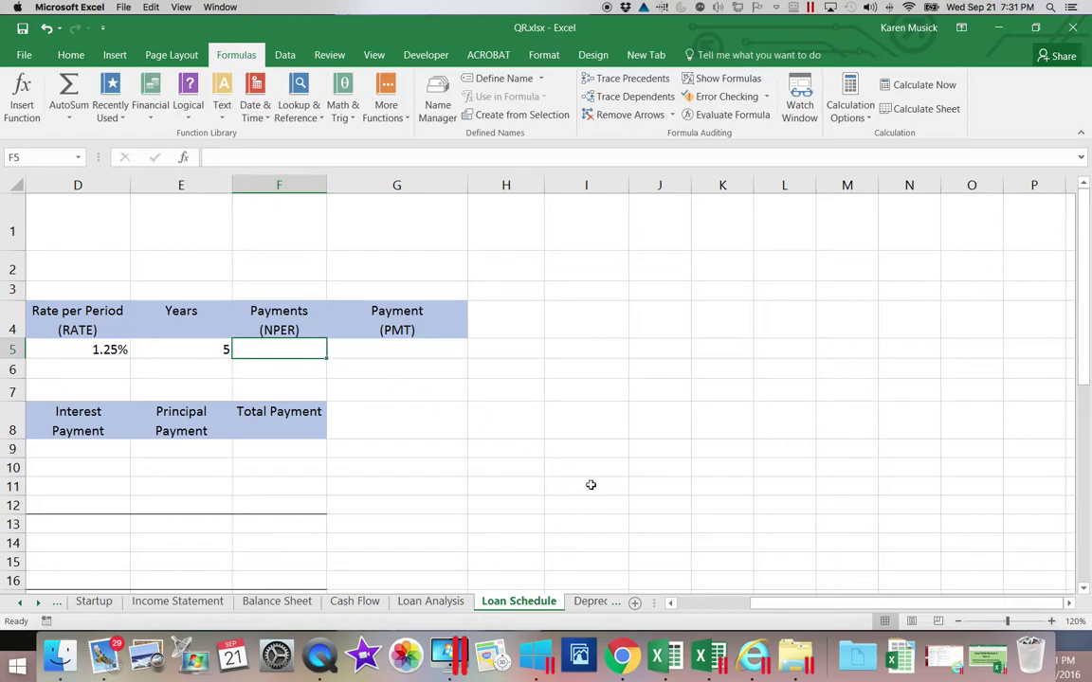
{"action": "left_click_drag", "start_coordinate": [802, 613], "coordinate": [708, 603]}
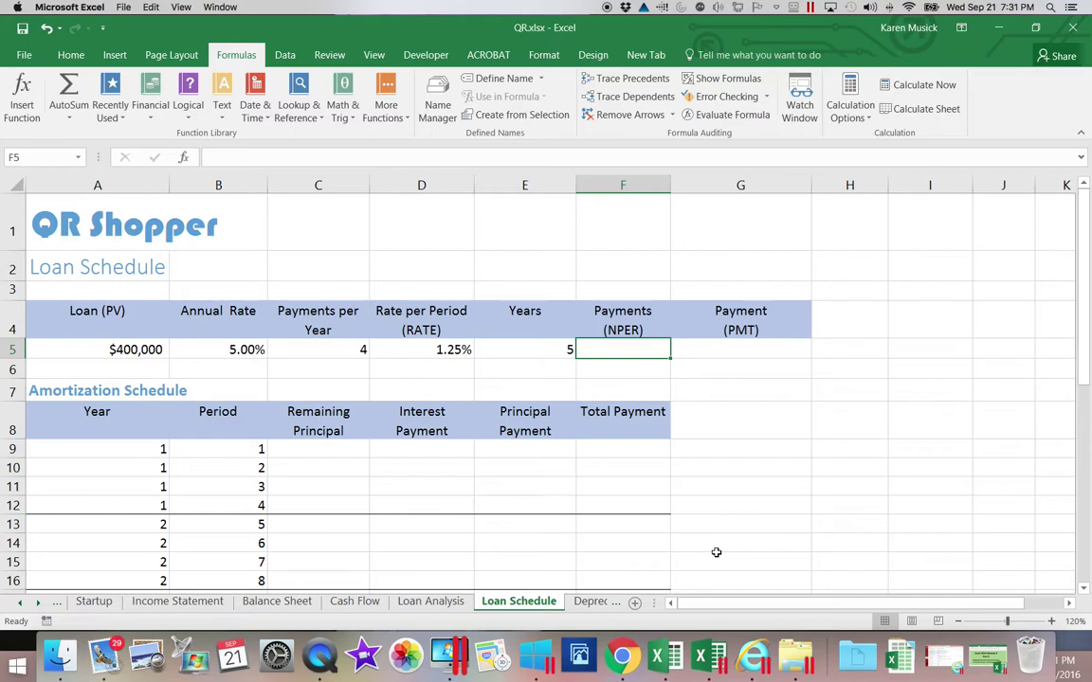
{"action": "type", "text": "="}
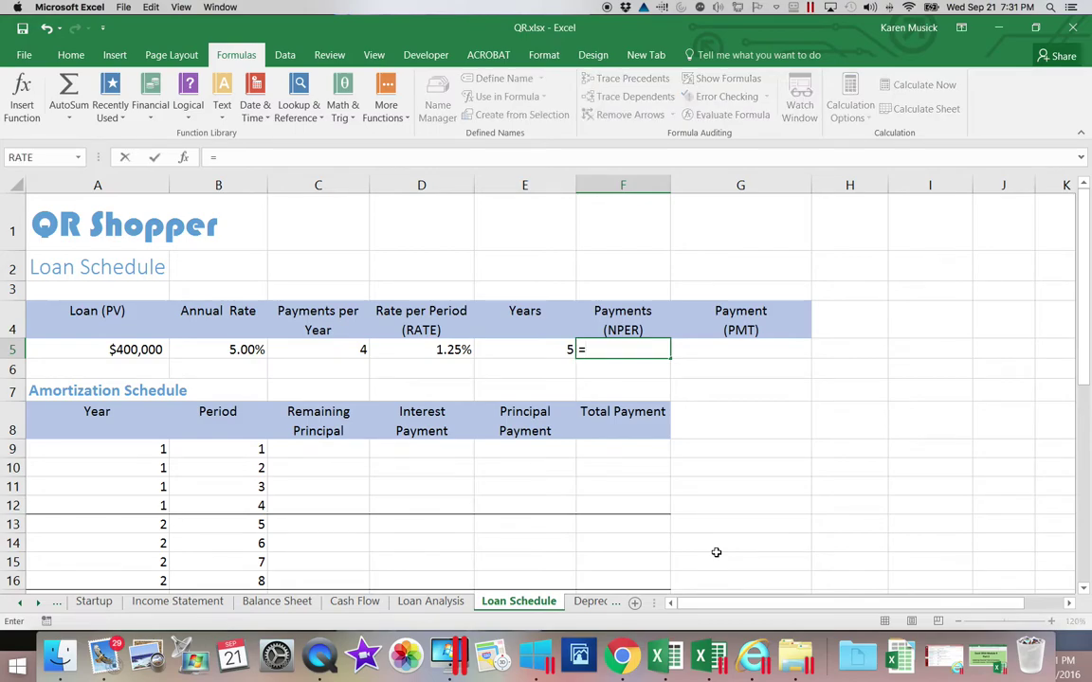
{"action": "left_click", "coordinate": [545, 350]}
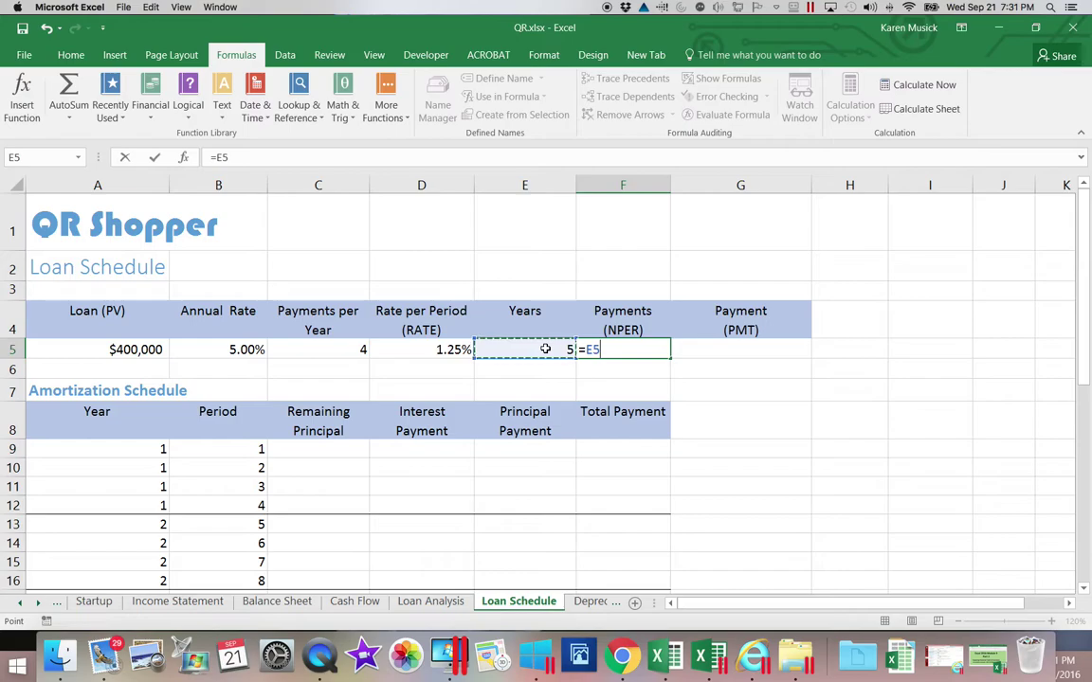
{"action": "type", "text": "*"}
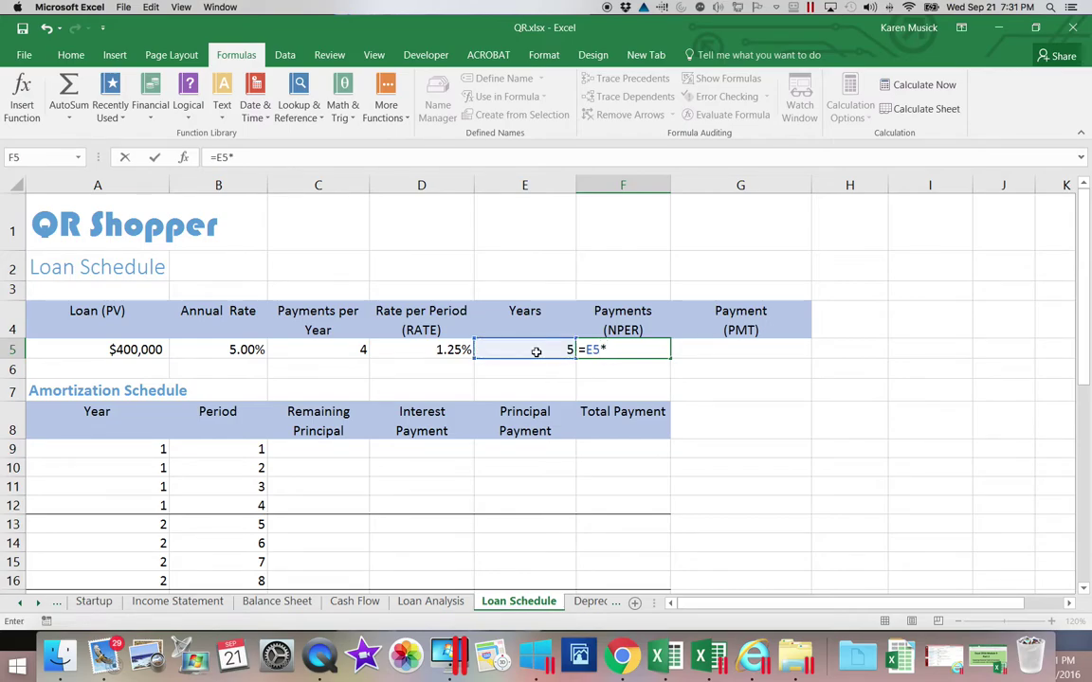
{"action": "left_click", "coordinate": [336, 350]}
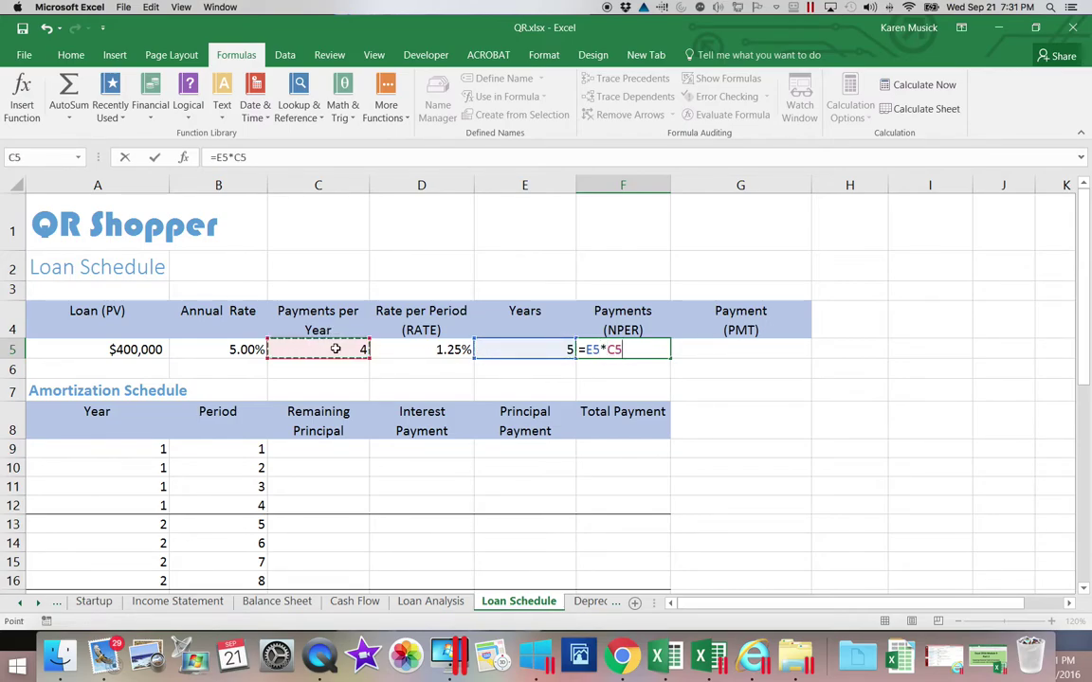
{"action": "key", "text": "Return"}
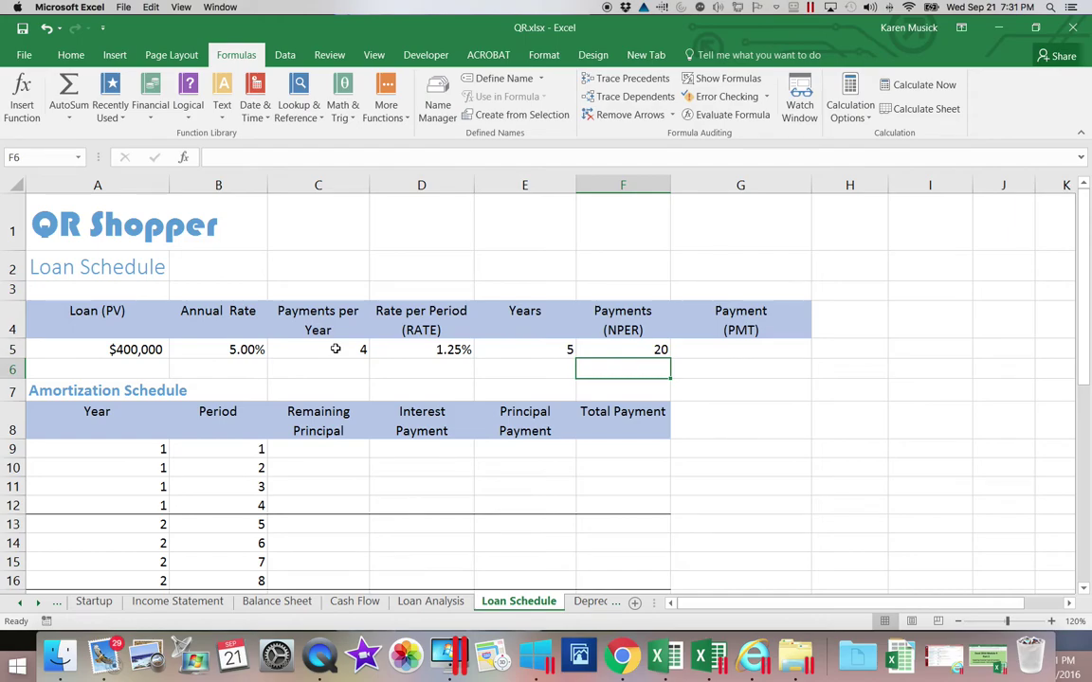
Insert the PMT financial function in cell G5 under the Payment heading.
{"action": "left_click", "coordinate": [733, 351]}
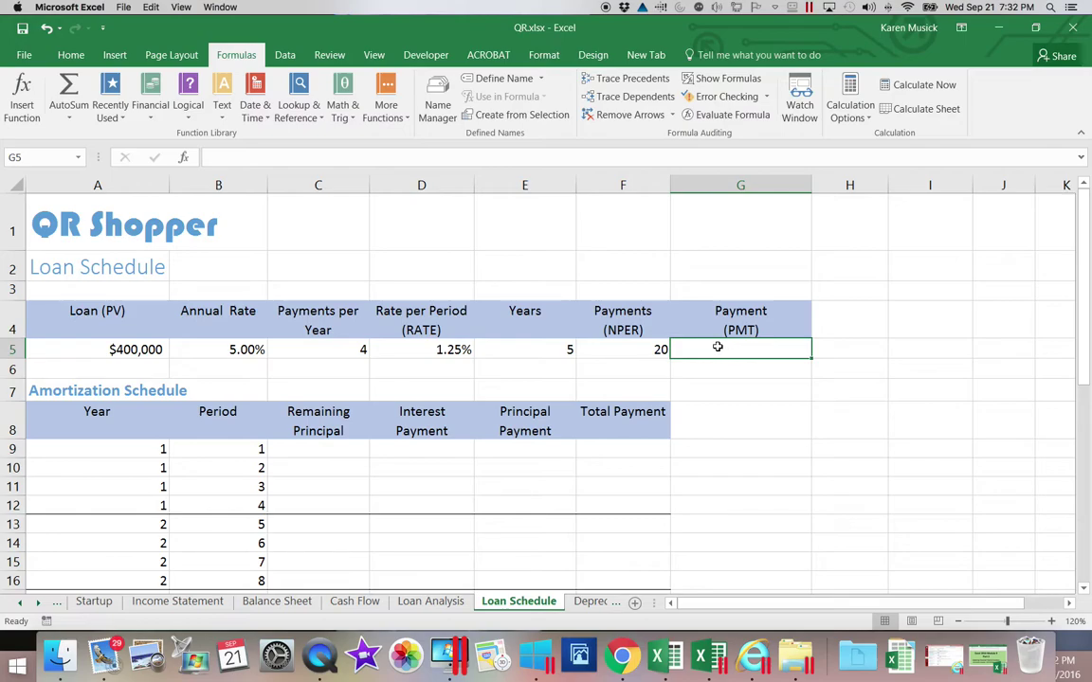
{"action": "left_click", "coordinate": [151, 110]}
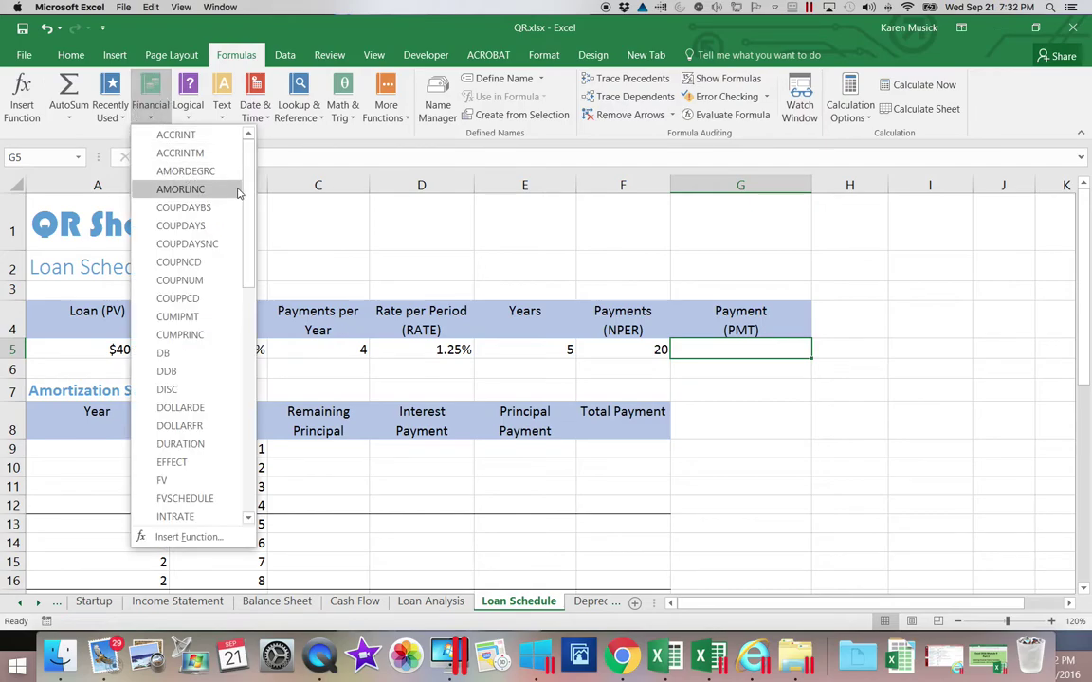
{"action": "left_click_drag", "start_coordinate": [247, 190], "coordinate": [242, 361]}
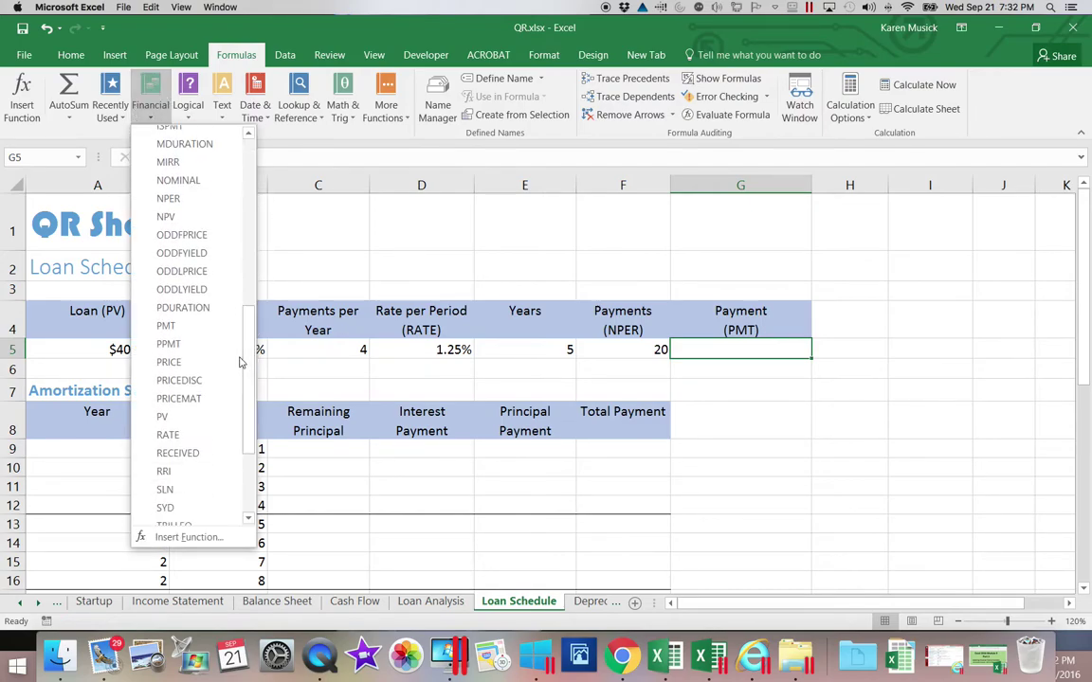
{"action": "left_click", "coordinate": [167, 326]}
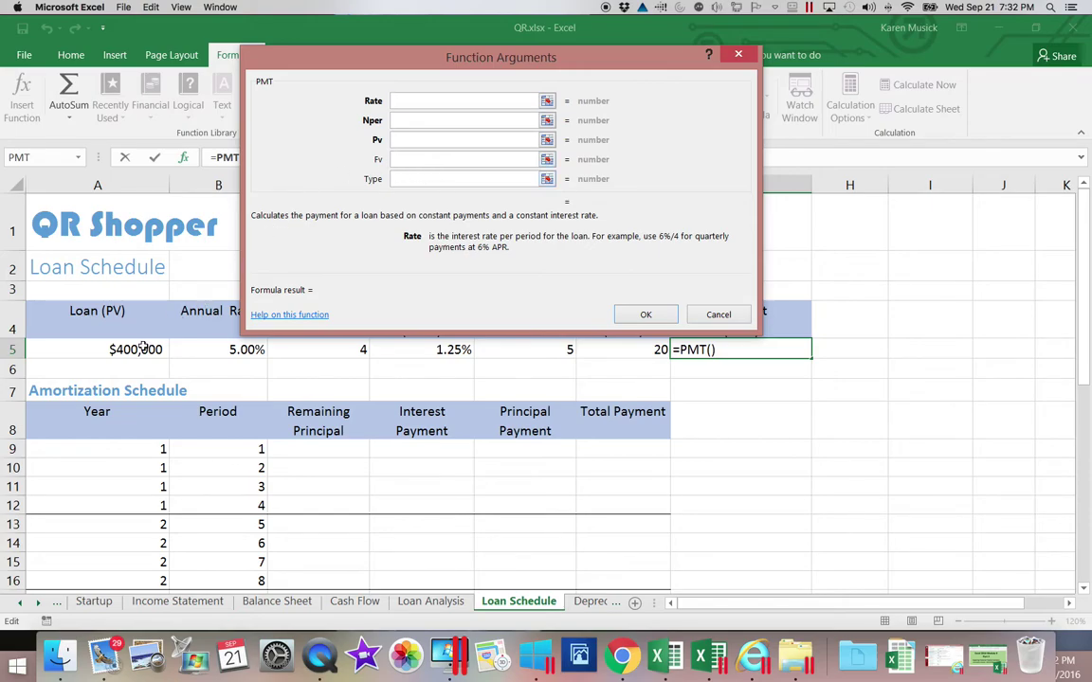
Complete the PMT function with Rate D5, Nper F5 and Pv A5, leaving Fv and Type empty.
{"action": "left_click", "coordinate": [439, 349]}
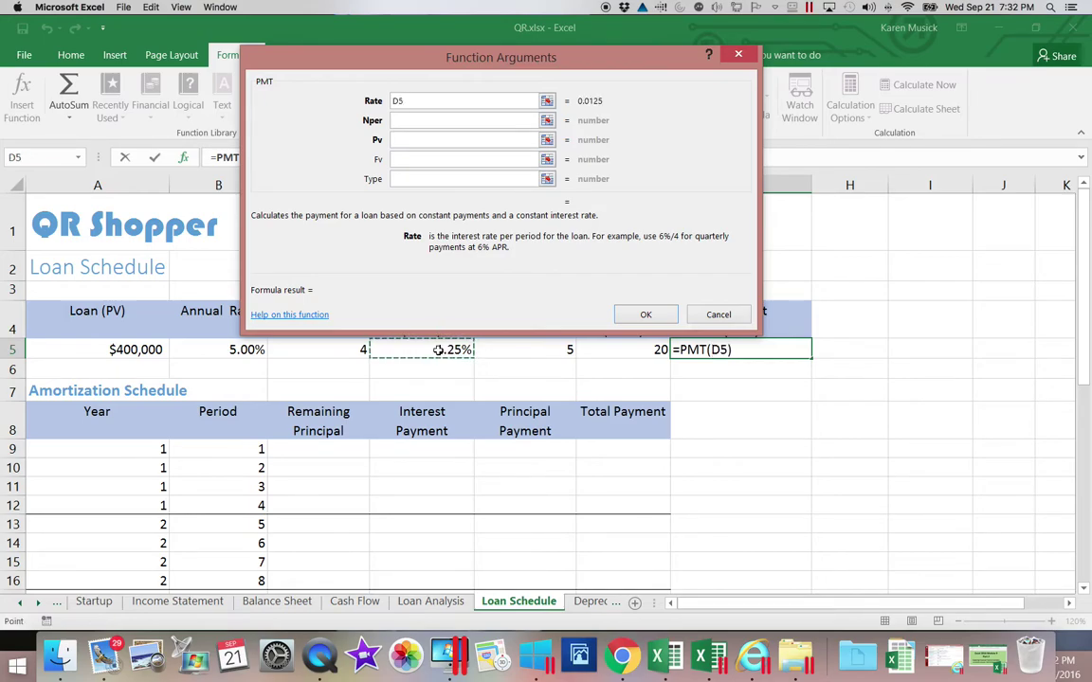
{"action": "key", "text": "Tab"}
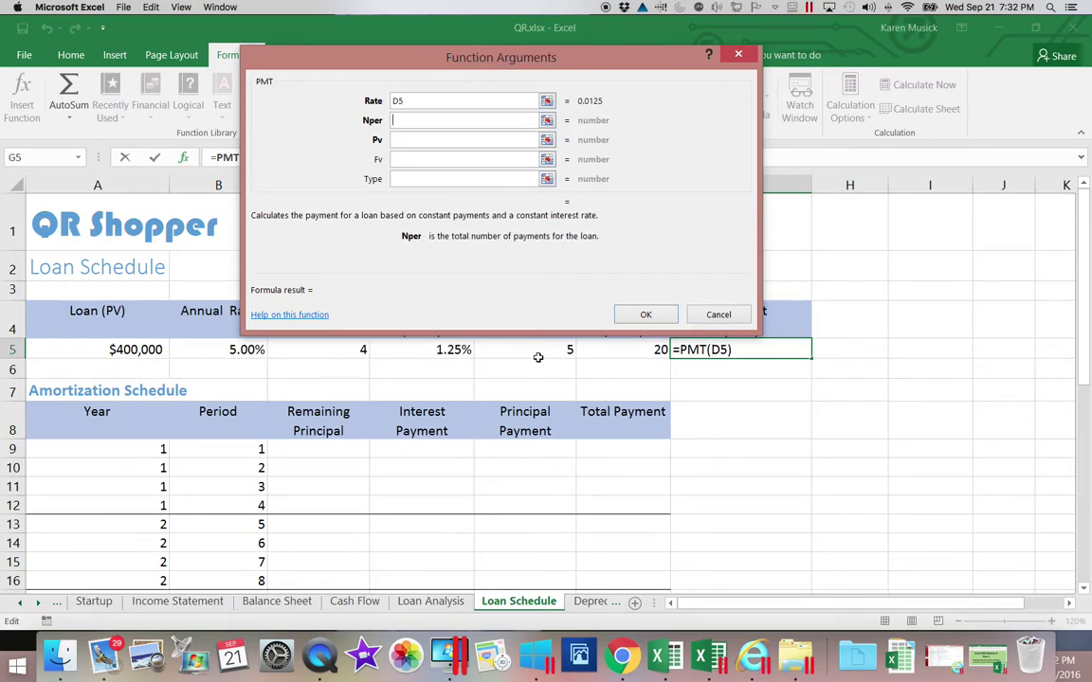
{"action": "left_click", "coordinate": [604, 350]}
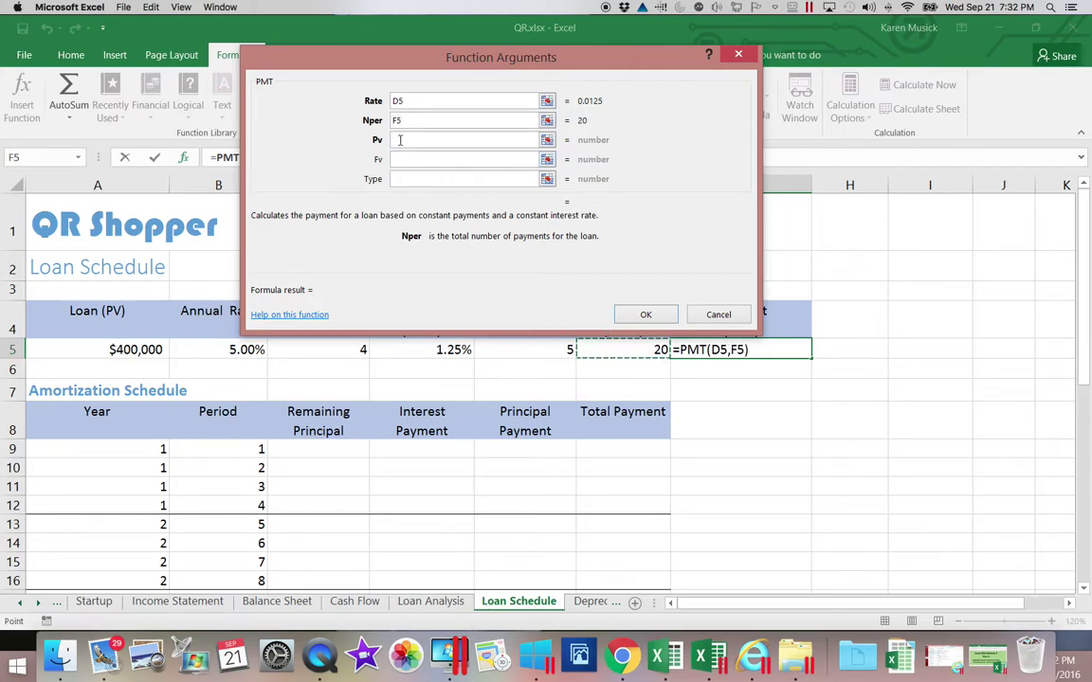
{"action": "left_click", "coordinate": [399, 140]}
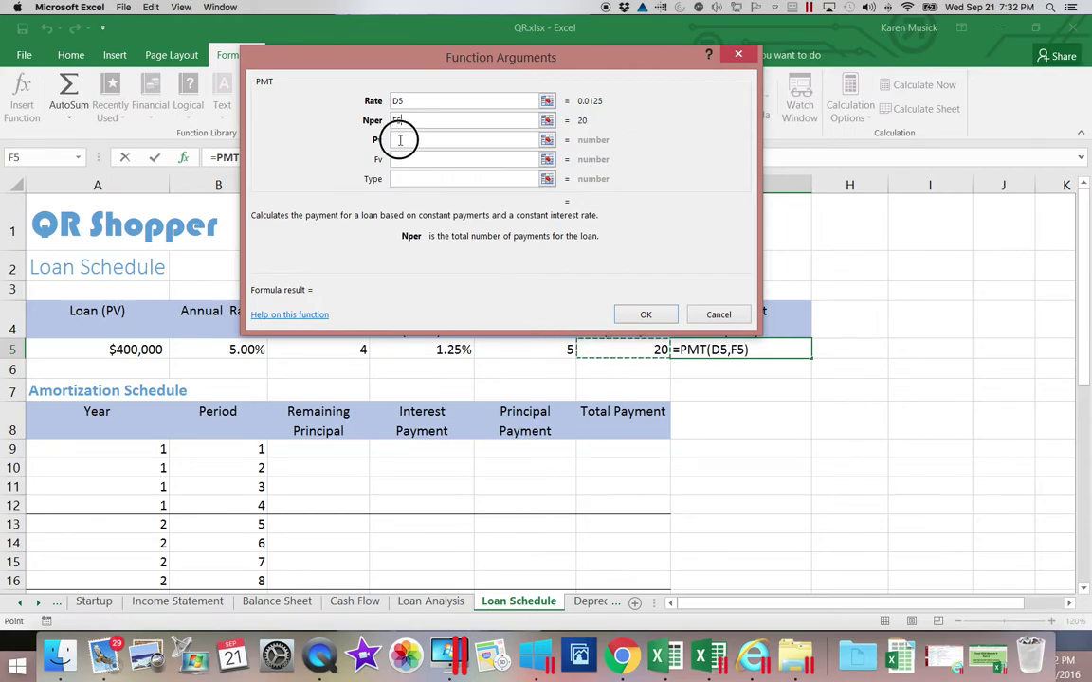
{"action": "left_click", "coordinate": [124, 350]}
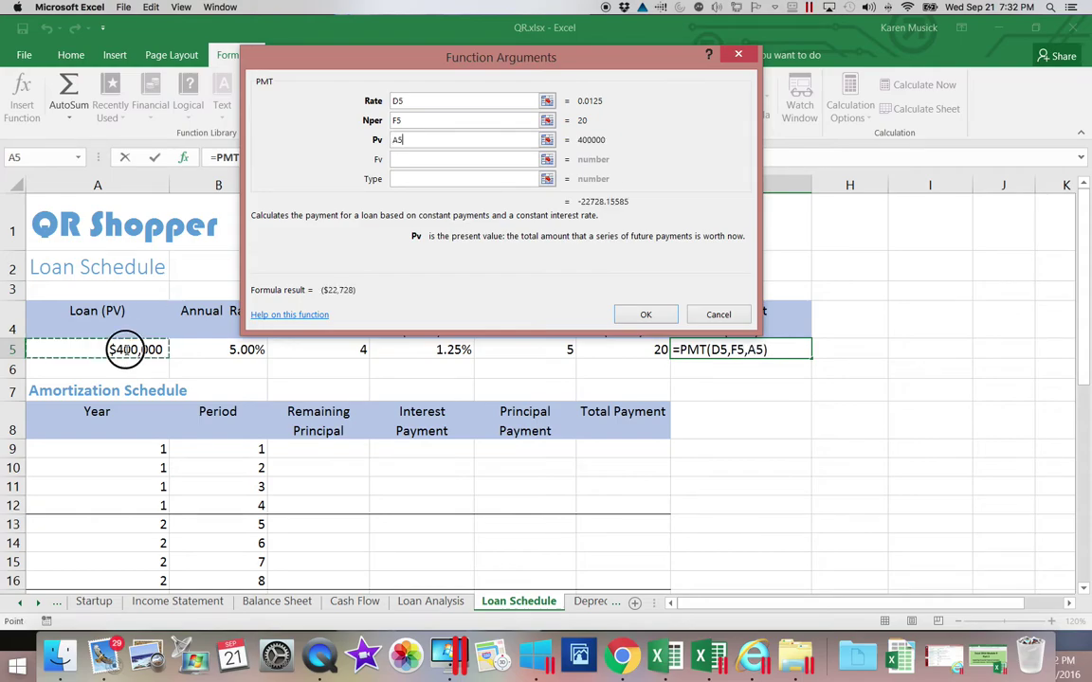
{"action": "left_click", "coordinate": [401, 161]}
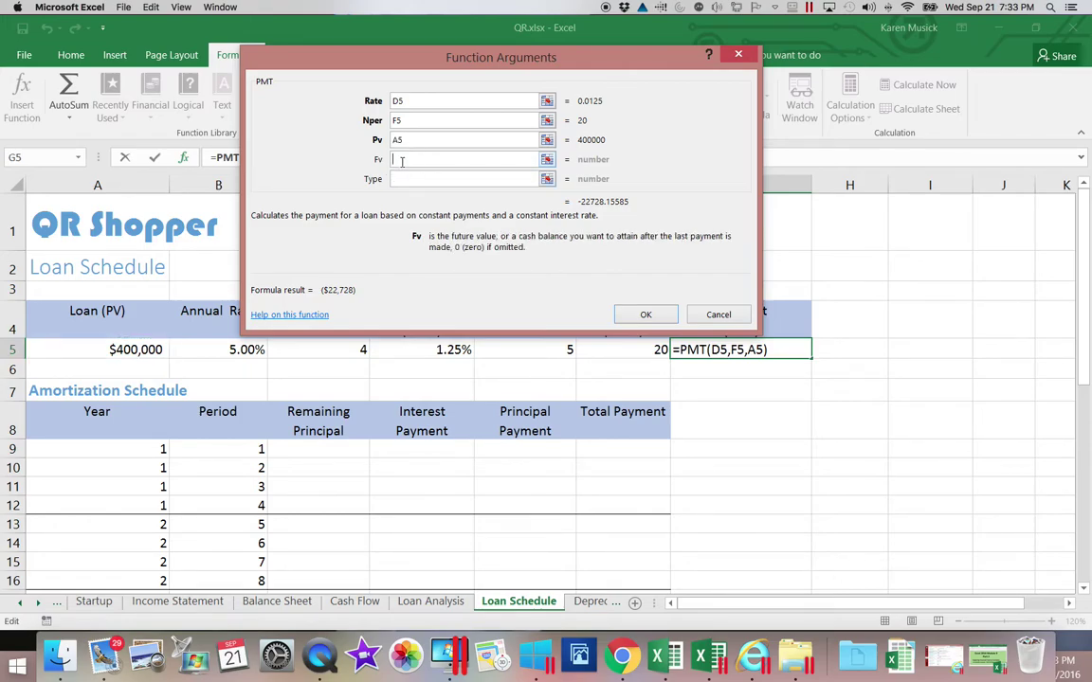
{"action": "left_click", "coordinate": [422, 178]}
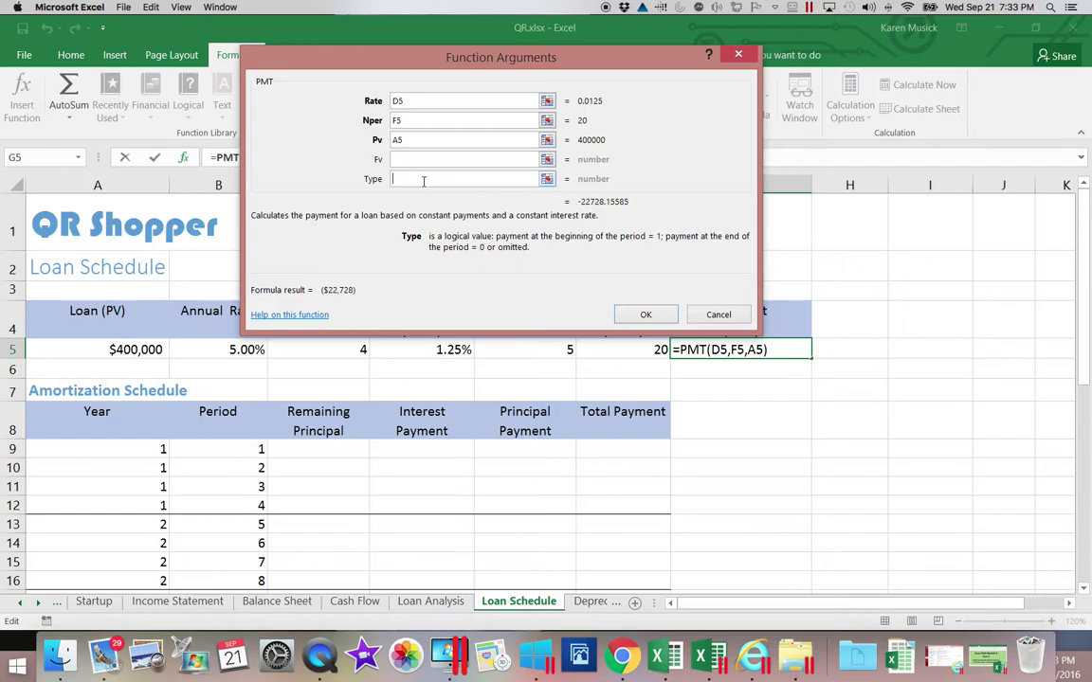
{"action": "left_click", "coordinate": [643, 316]}
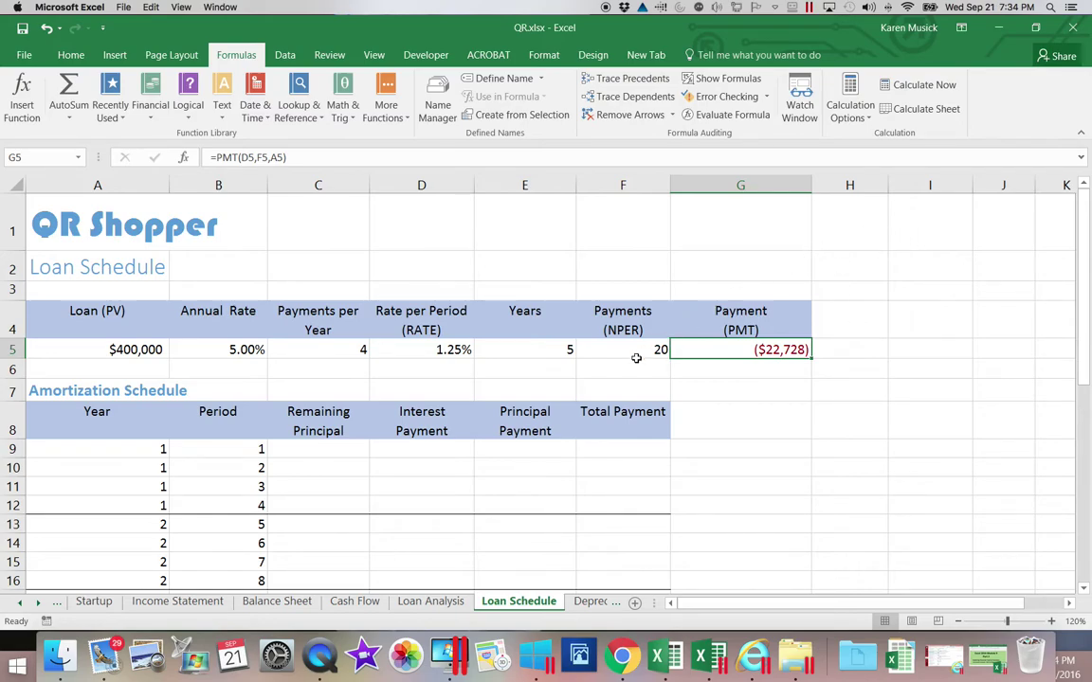
Fill the period 1 remaining principal in C9 with the formula =A5.
{"action": "left_click", "coordinate": [356, 449]}
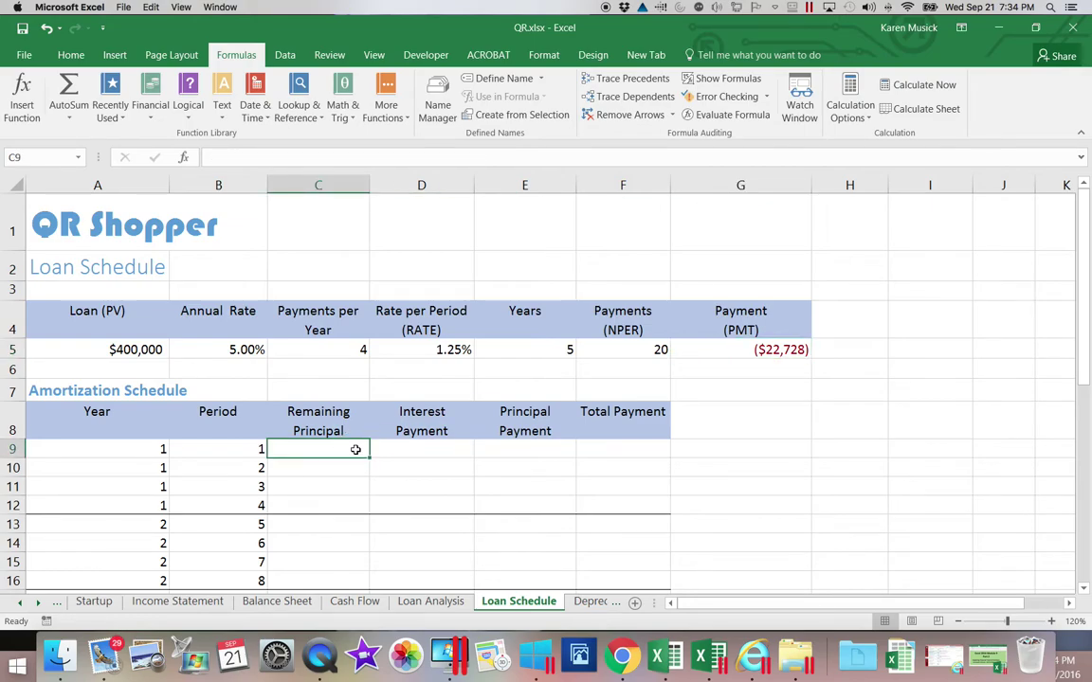
{"action": "type", "text": "="}
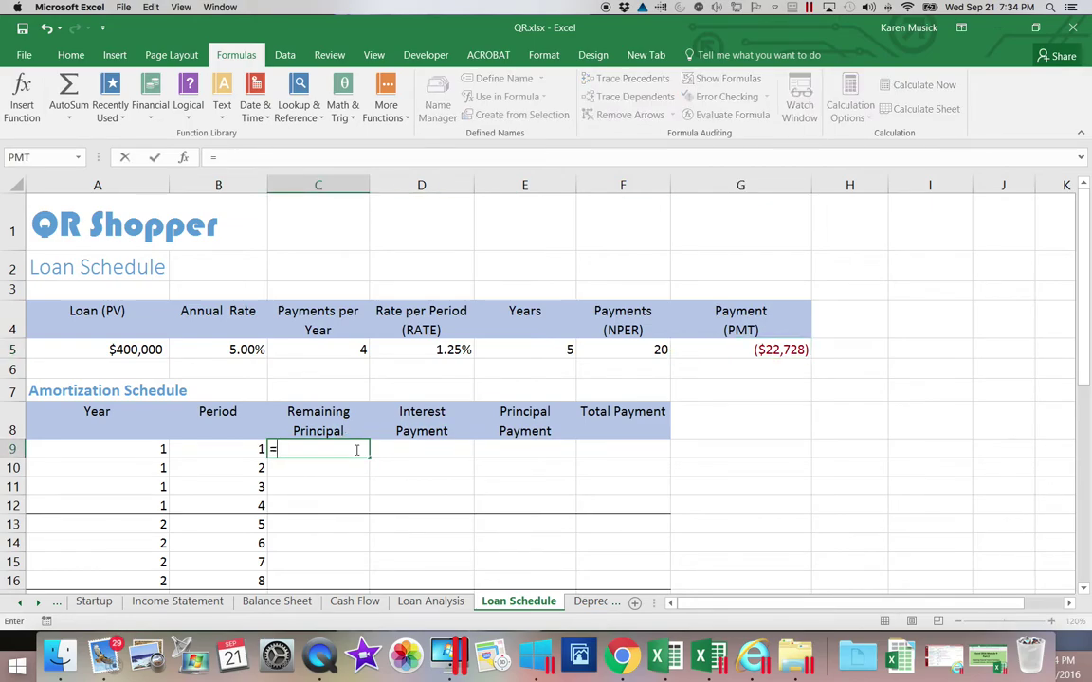
{"action": "left_click", "coordinate": [106, 350]}
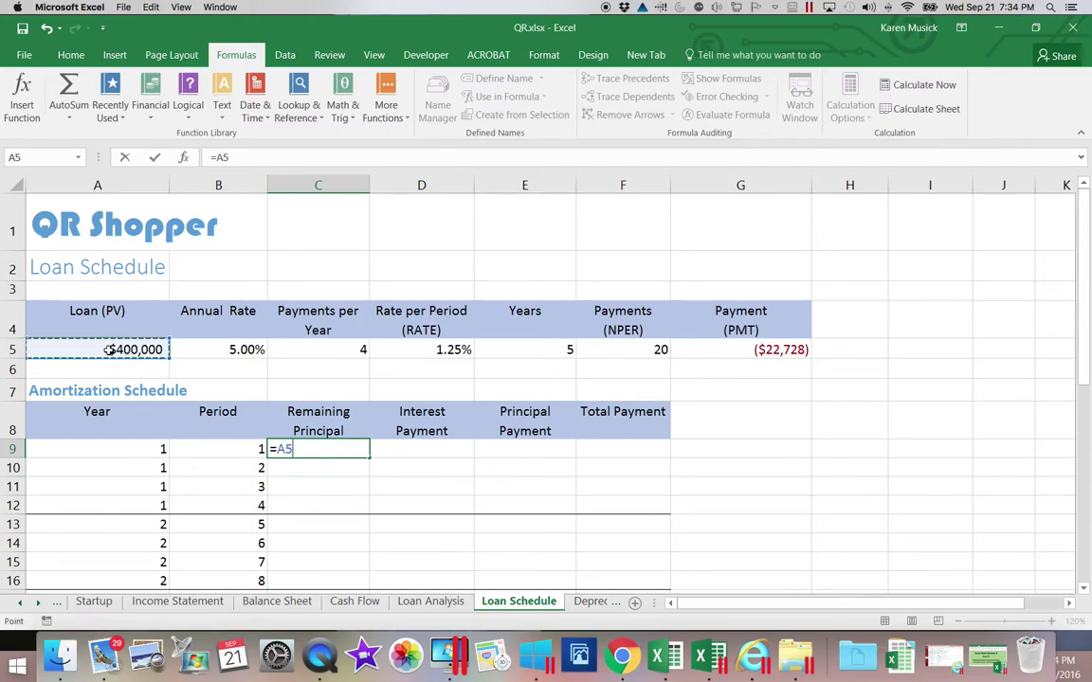
{"action": "key", "text": "Return"}
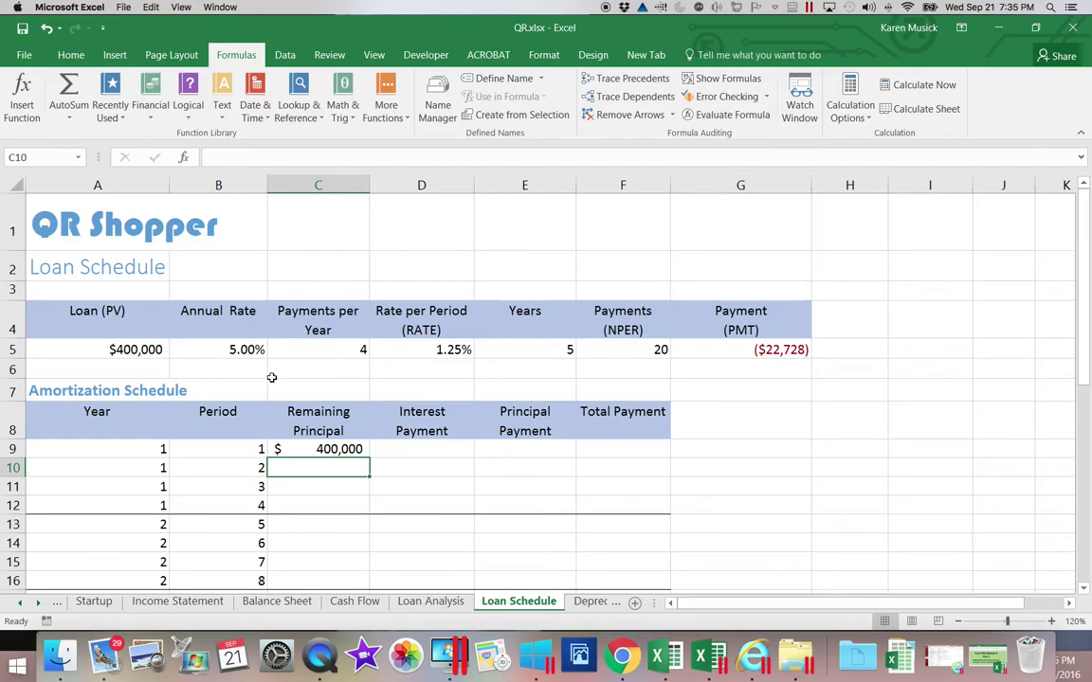
Insert the IPMT financial function in D9 for the period 1 interest payment.
{"action": "left_click", "coordinate": [419, 449]}
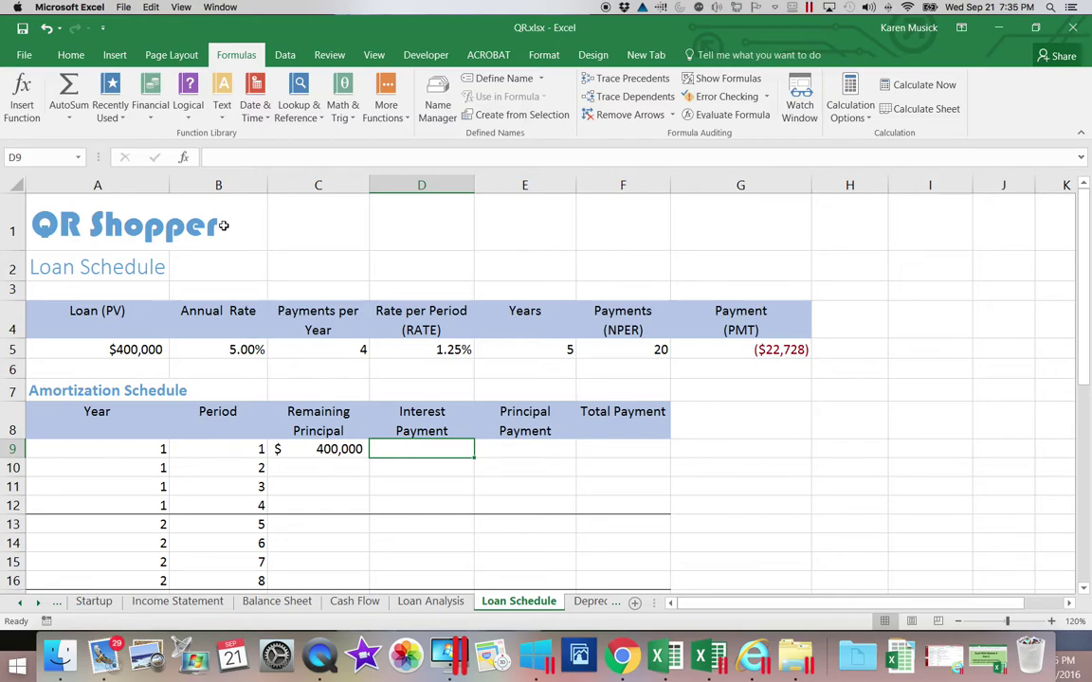
{"action": "left_click", "coordinate": [152, 112]}
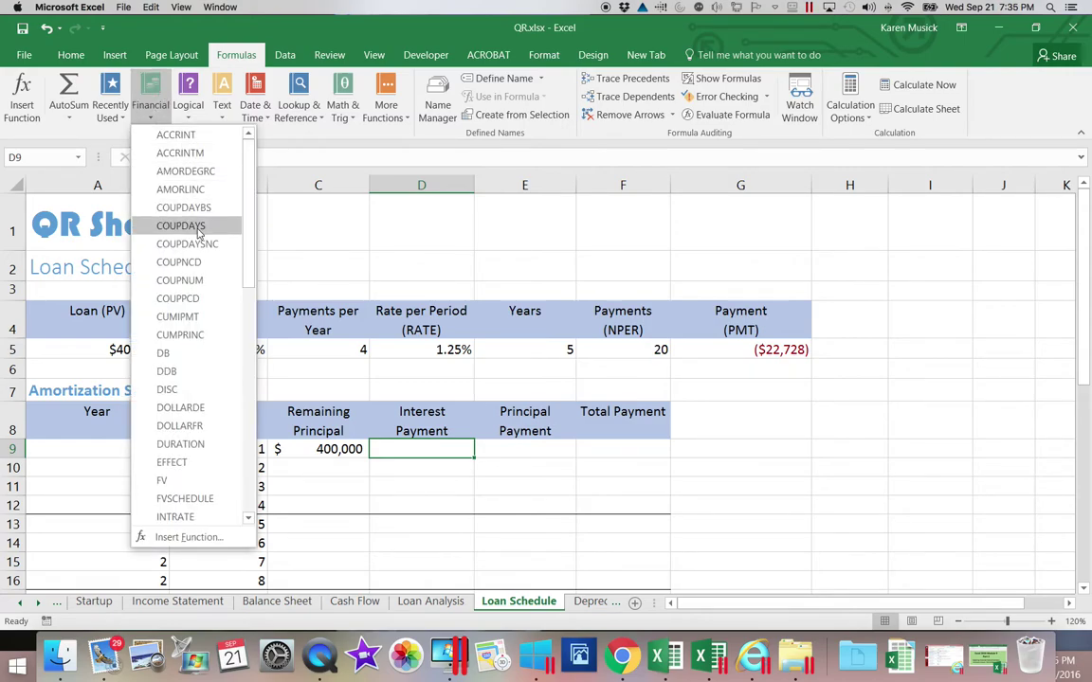
{"action": "left_click_drag", "start_coordinate": [247, 249], "coordinate": [239, 326]}
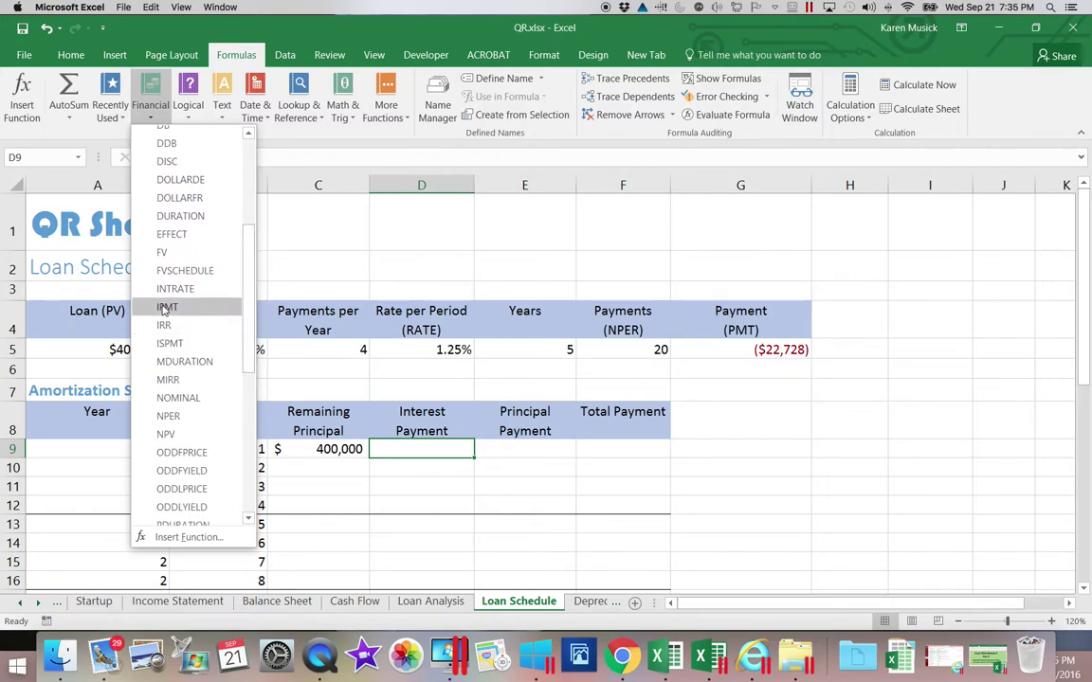
{"action": "mouse_move", "coordinate": [163, 317]}
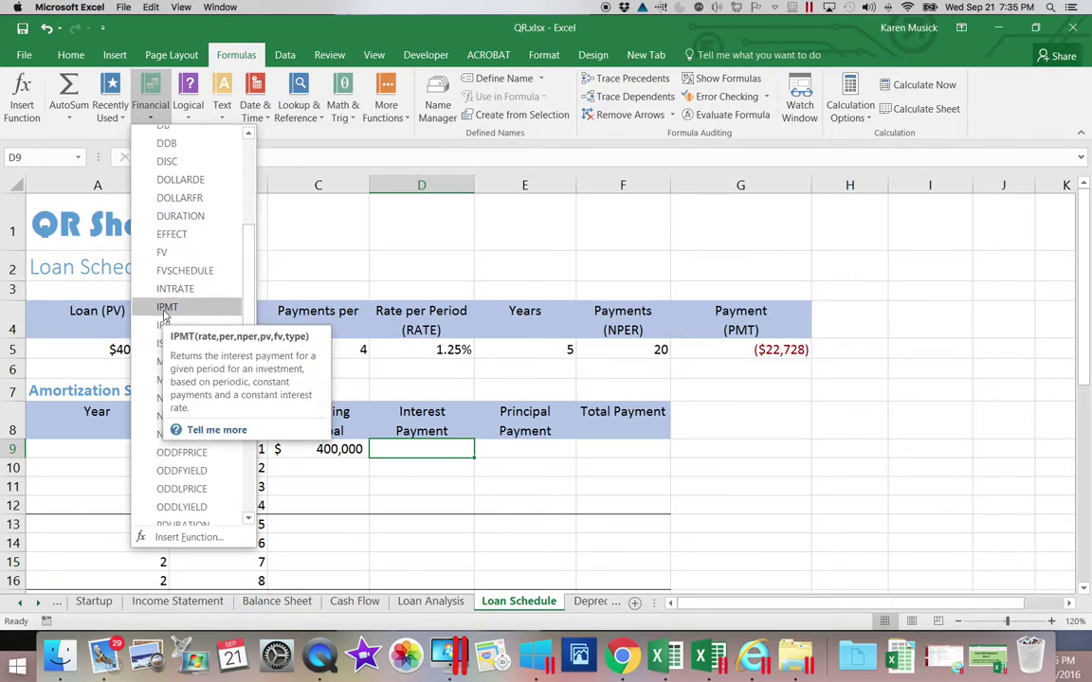
{"action": "left_click", "coordinate": [165, 309]}
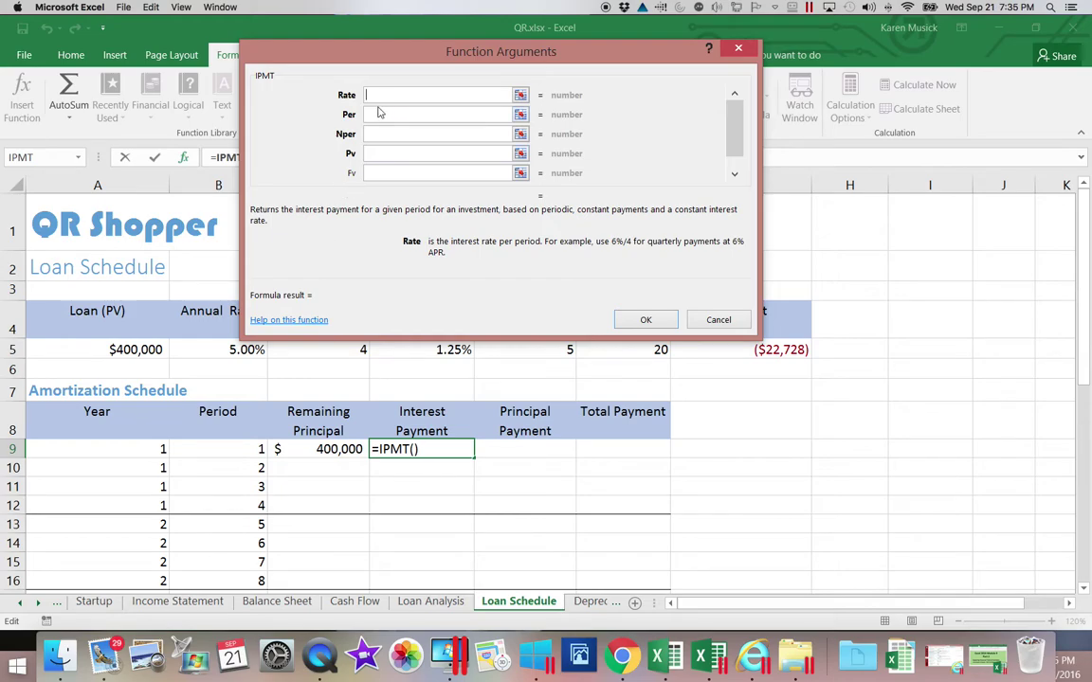
Set the Rate argument of the IPMT function to the absolute reference $D$5.
{"action": "left_click", "coordinate": [415, 350]}
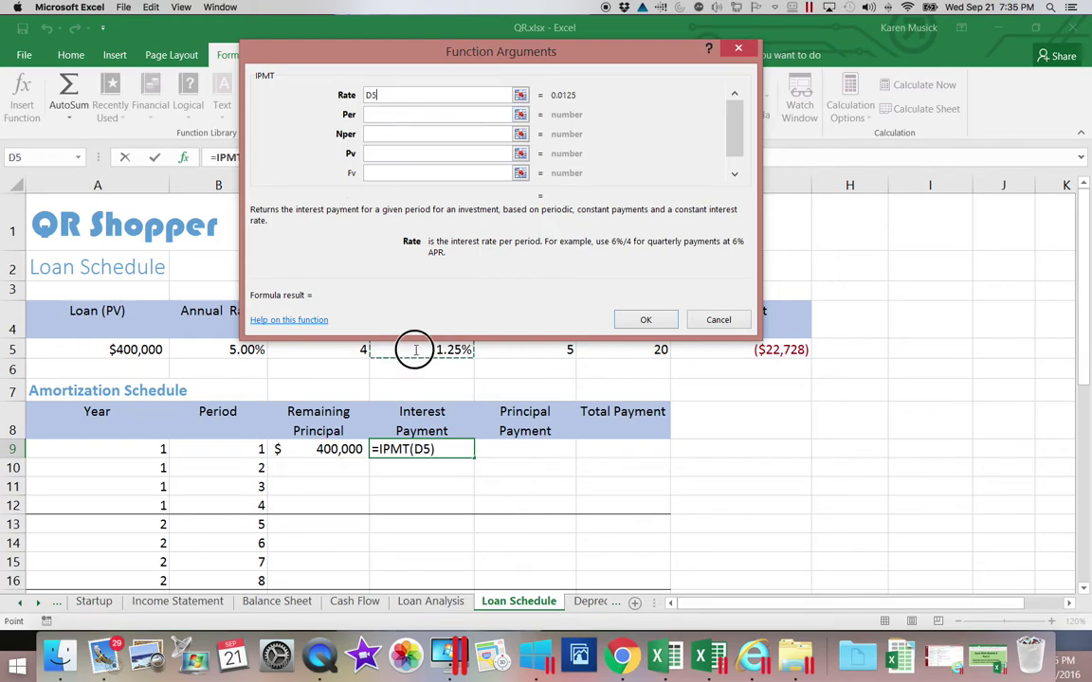
{"action": "left_click", "coordinate": [368, 95]}
{"action": "key", "text": "F4"}
{"action": "key", "text": "F4"}
{"action": "key", "text": "F4"}
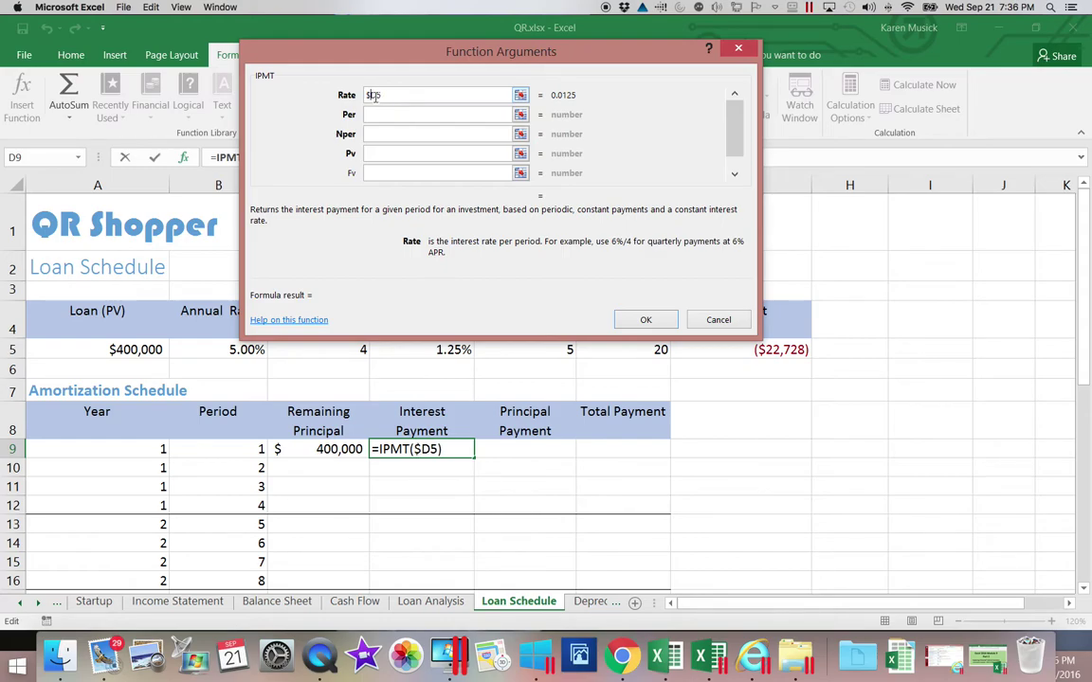
{"action": "key", "text": "F4"}
{"action": "key", "text": "F4"}
Set the Nper argument of the IPMT function to the absolute reference $F$5.
{"action": "left_click", "coordinate": [397, 132]}
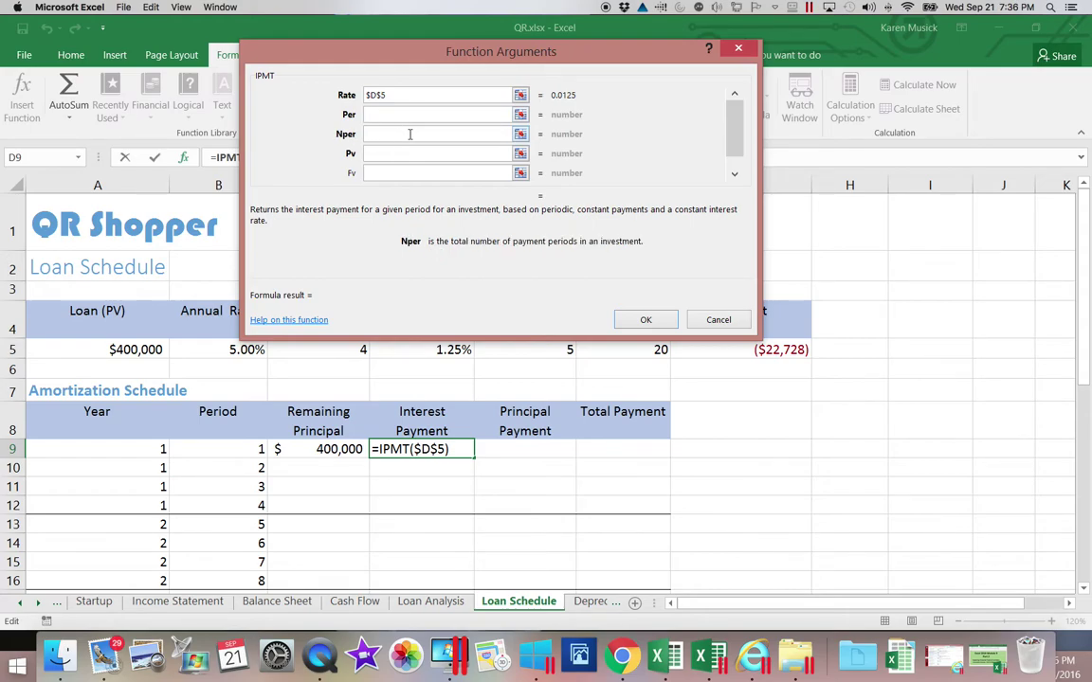
{"action": "left_click", "coordinate": [634, 349]}
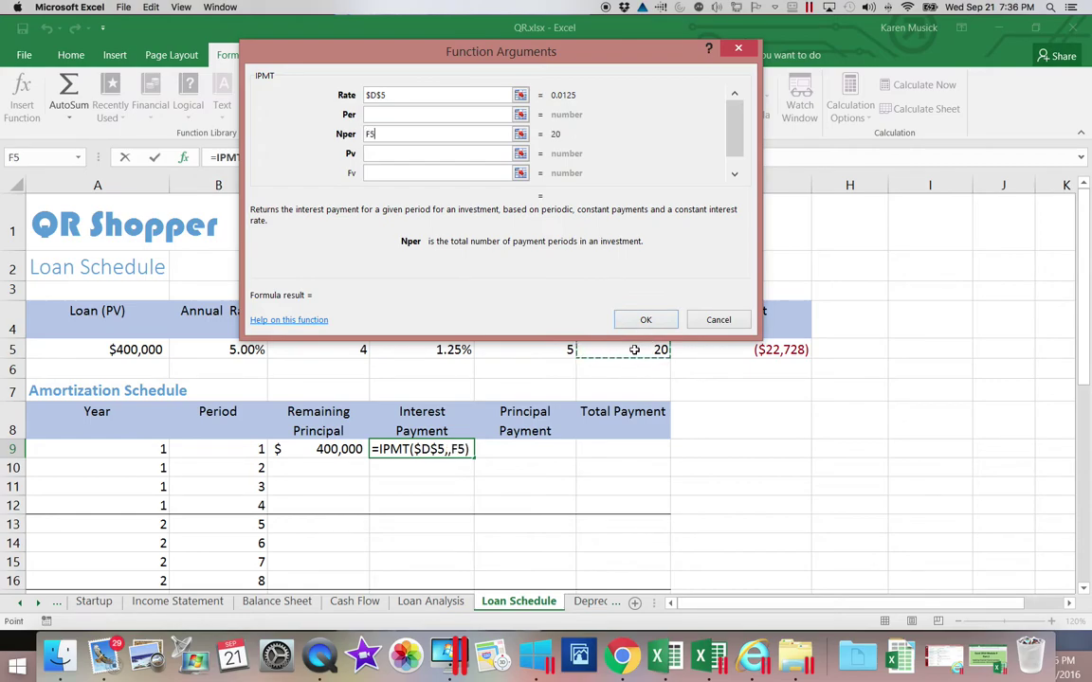
{"action": "left_click", "coordinate": [370, 134]}
{"action": "left_click", "coordinate": [393, 134]}
{"action": "key", "text": "F4"}
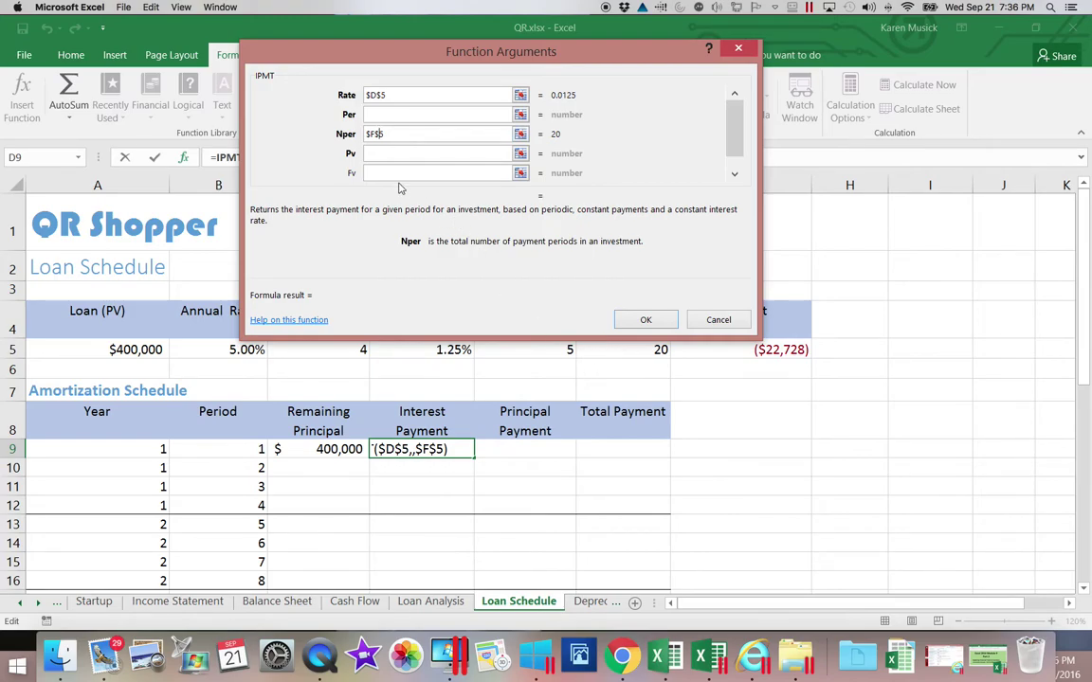
Set the Pv argument of the IPMT function to the absolute reference $A$5.
{"action": "left_click", "coordinate": [370, 152]}
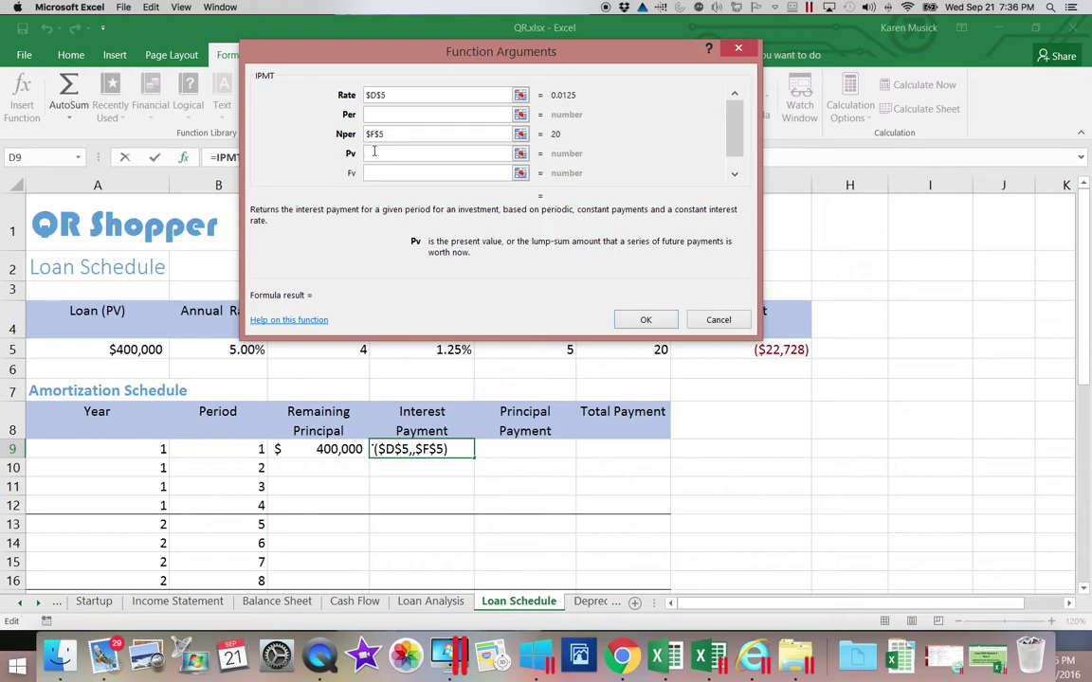
{"action": "left_click", "coordinate": [116, 349]}
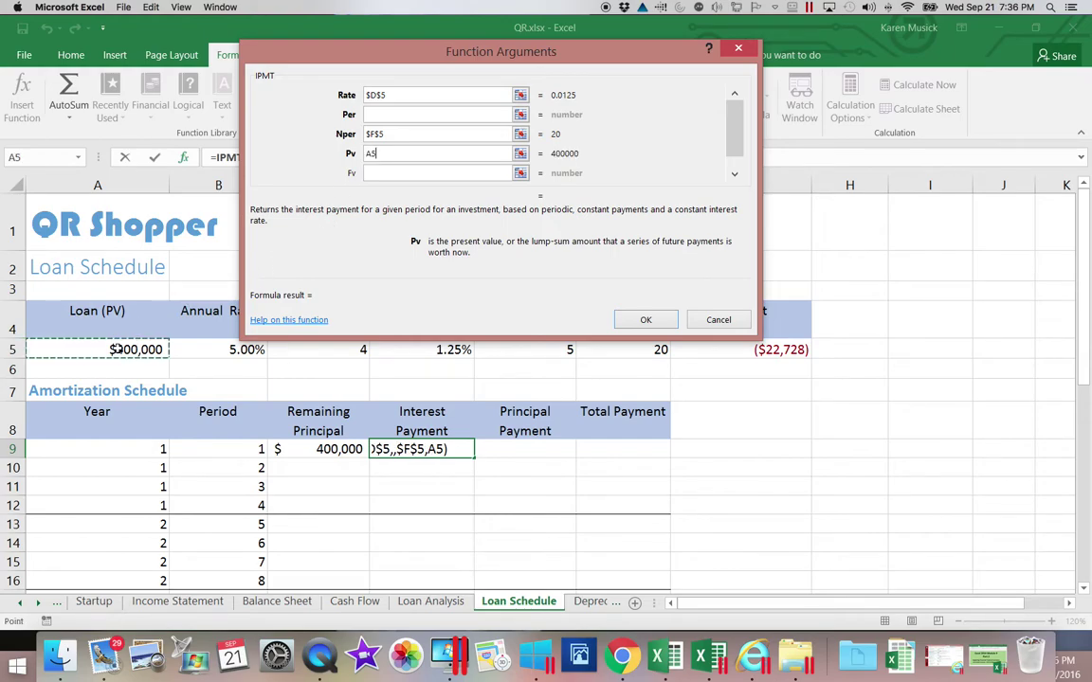
{"action": "left_click", "coordinate": [367, 153]}
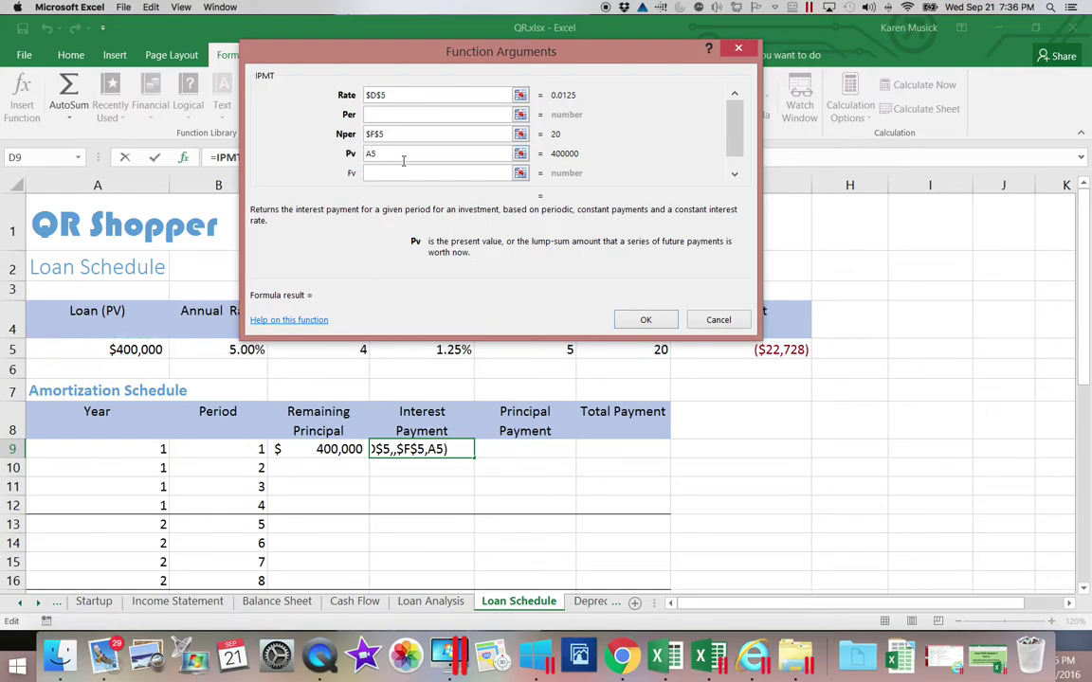
{"action": "type", "text": "$"}
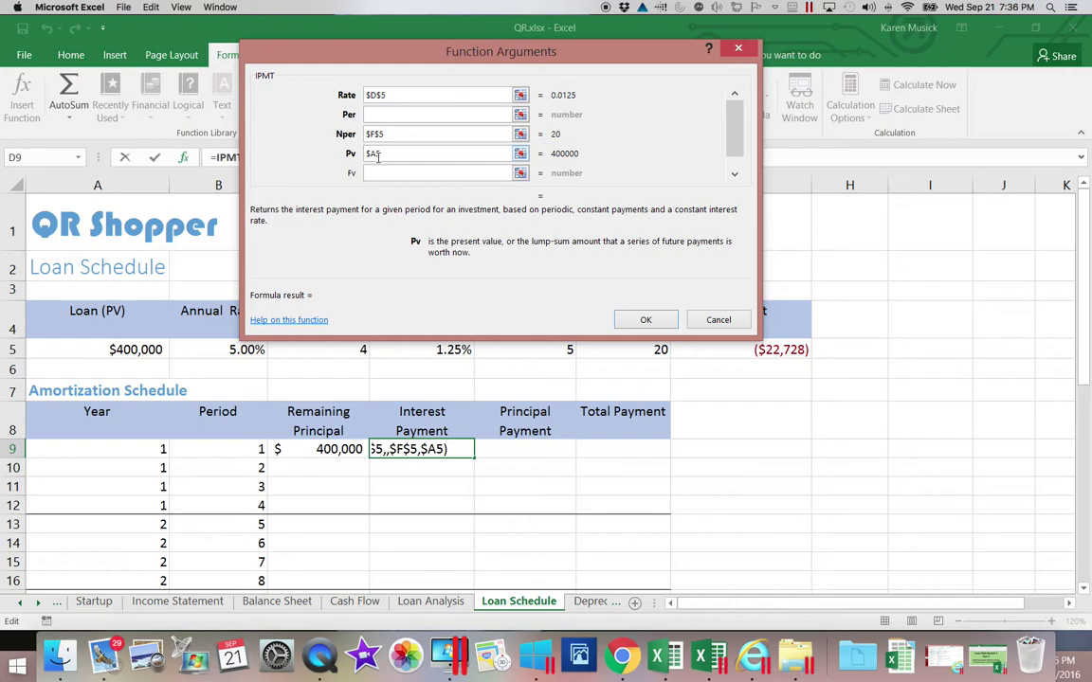
{"action": "left_click", "coordinate": [376, 155]}
{"action": "type", "text": "$"}
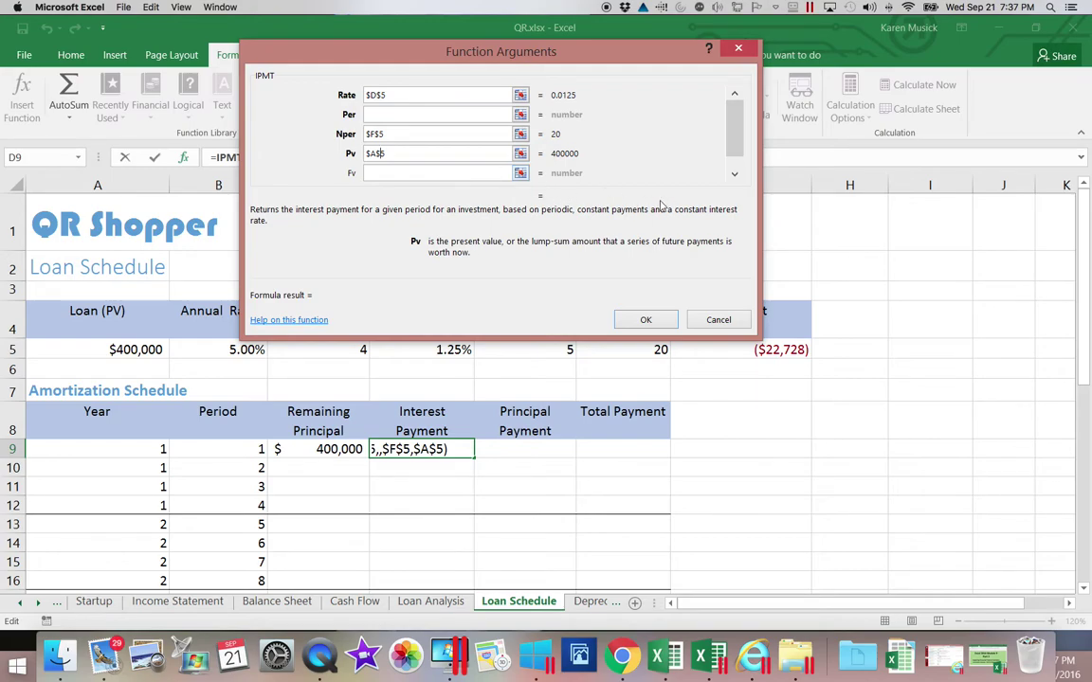
Set the Per argument of the IPMT function to the relative reference B9 and complete the function.
{"action": "mouse_move", "coordinate": [742, 149]}
{"action": "left_mouse_down"}
{"action": "mouse_move", "coordinate": [738, 139]}
{"action": "mouse_move", "coordinate": [736, 178]}
{"action": "mouse_move", "coordinate": [726, 122]}
{"action": "mouse_move", "coordinate": [734, 164]}
{"action": "left_mouse_up"}
{"action": "left_click", "coordinate": [735, 177]}
{"action": "left_click", "coordinate": [734, 176]}
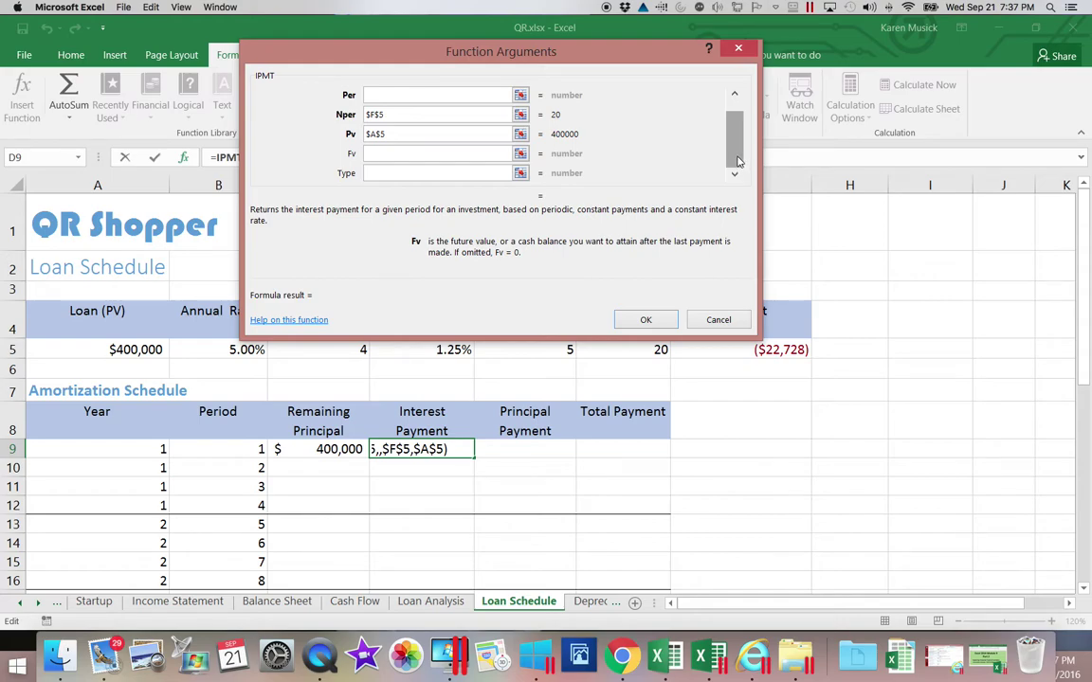
{"action": "left_click_drag", "start_coordinate": [737, 161], "coordinate": [736, 112]}
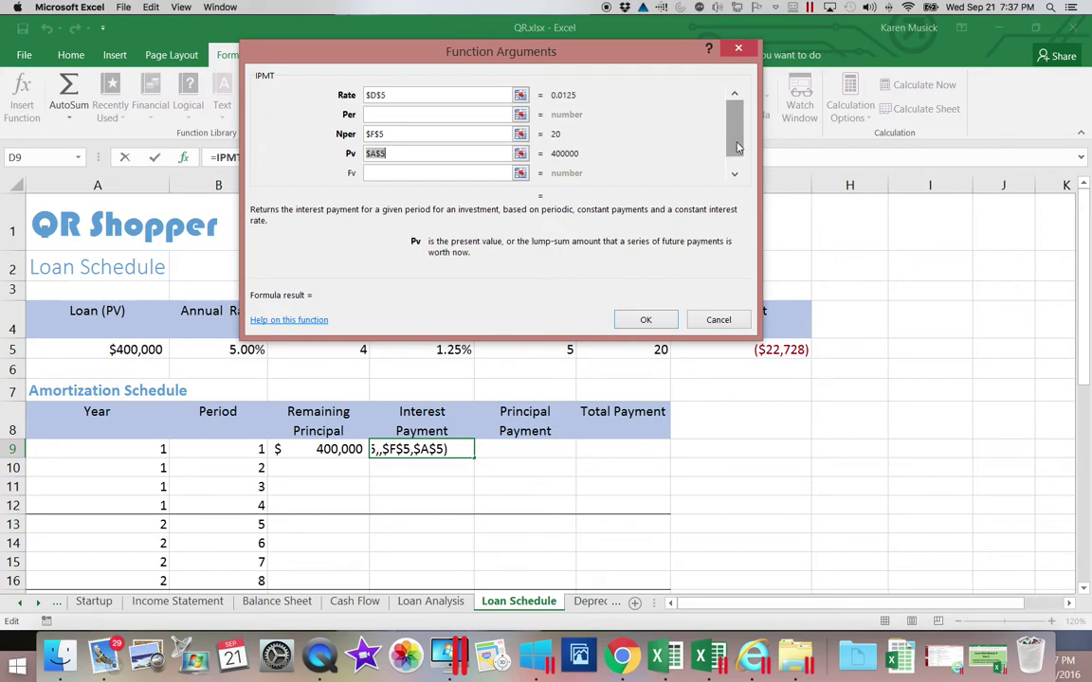
{"action": "left_click", "coordinate": [424, 116]}
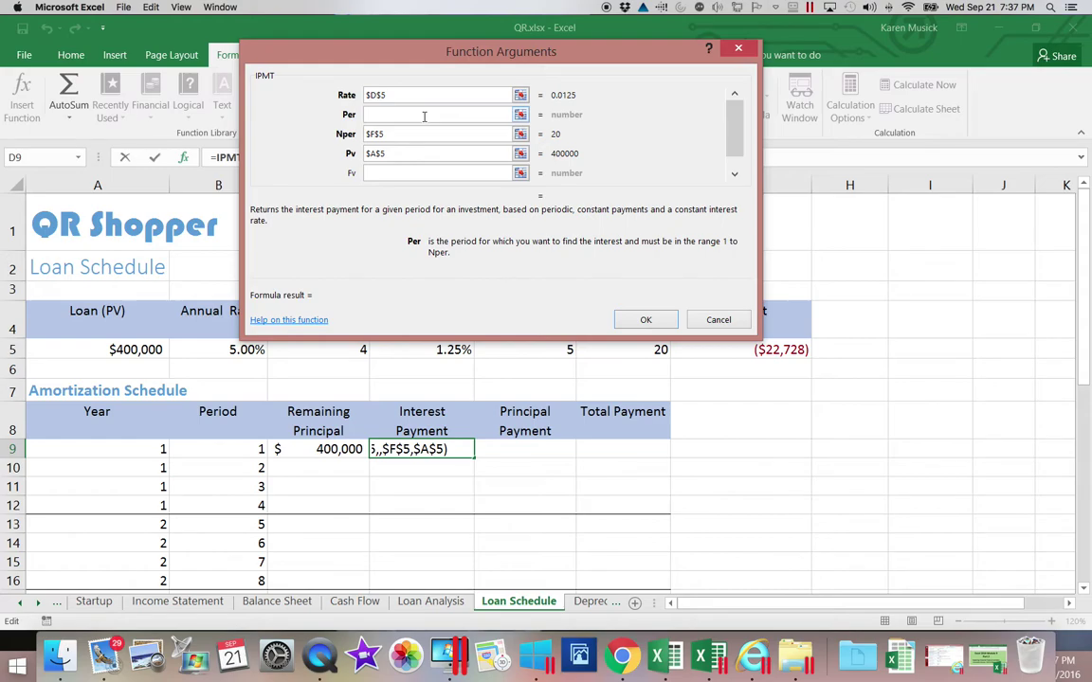
{"action": "left_click", "coordinate": [424, 116]}
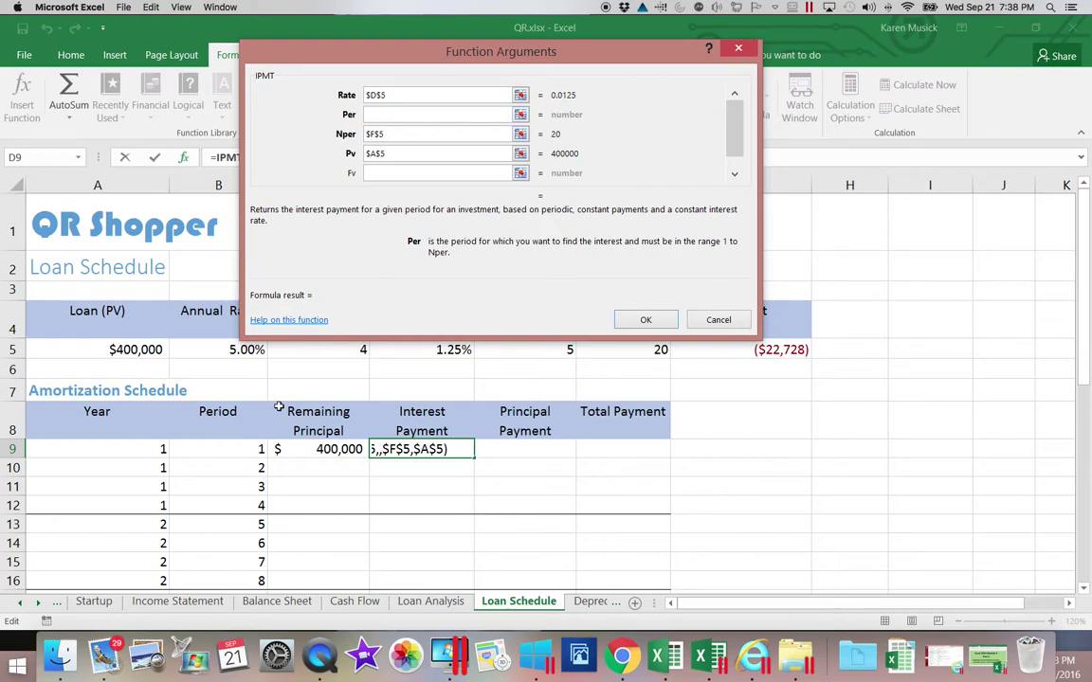
{"action": "left_click", "coordinate": [232, 448]}
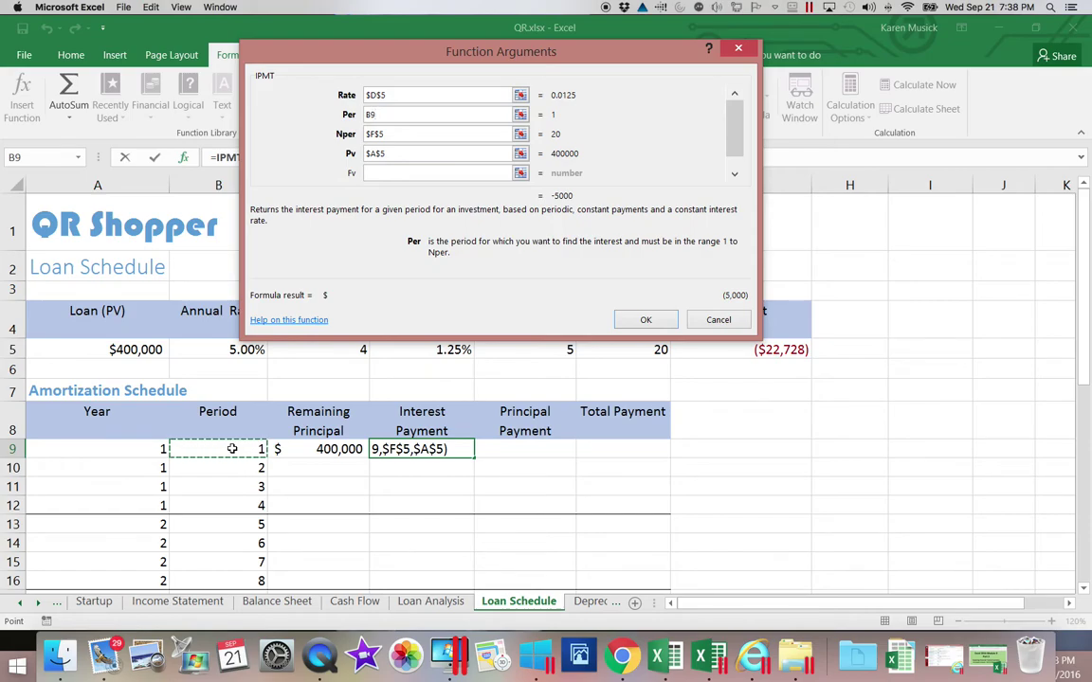
{"action": "mouse_move", "coordinate": [1085, 368]}
{"action": "left_mouse_down"}
{"action": "mouse_move", "coordinate": [1079, 462]}
{"action": "mouse_move", "coordinate": [1078, 373]}
{"action": "mouse_move", "coordinate": [1083, 383]}
{"action": "left_mouse_up"}
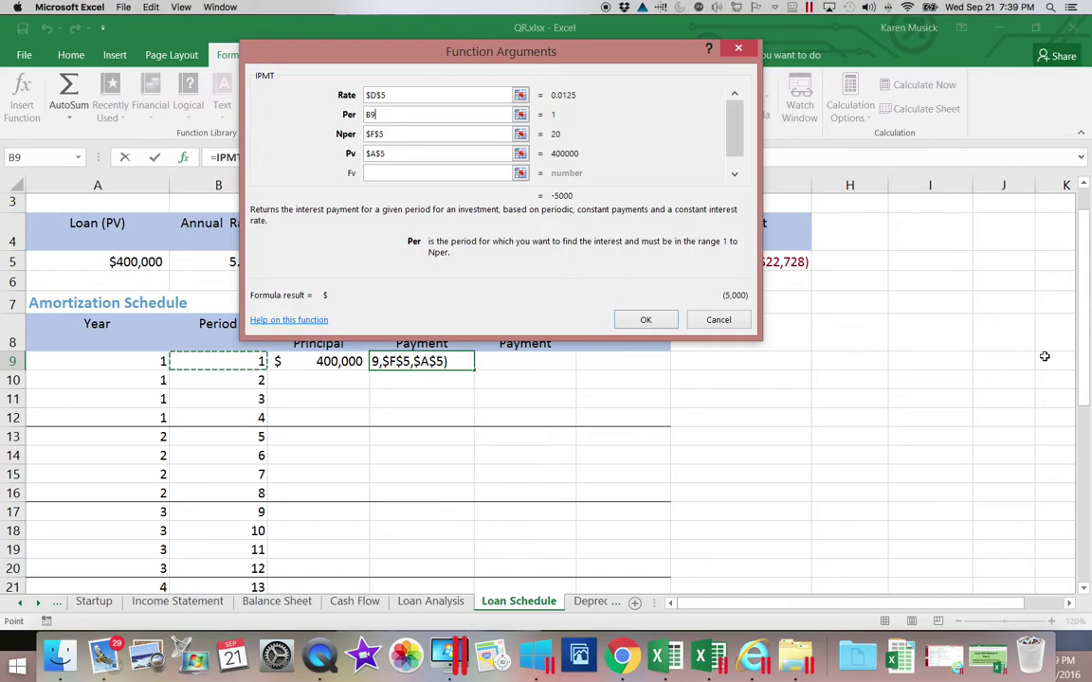
{"action": "left_click", "coordinate": [627, 319]}
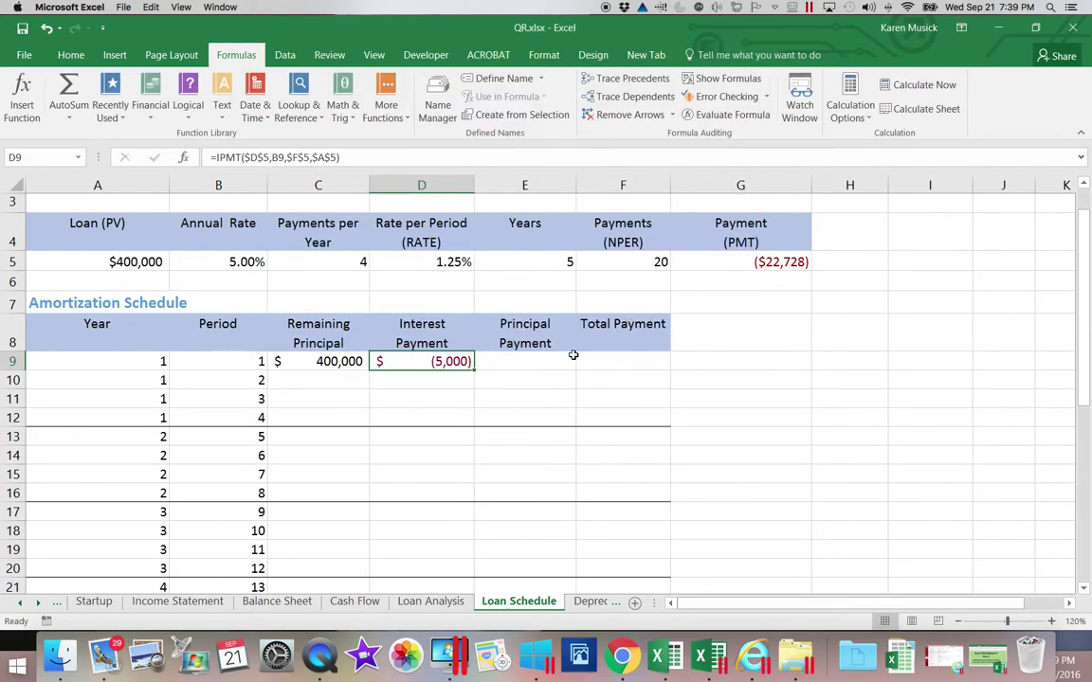
Insert the PPMT financial function in E9 for the period 1 principal payment.
{"action": "scroll", "coordinate": [553, 360], "scroll_direction": "right", "scroll_amount": 1}
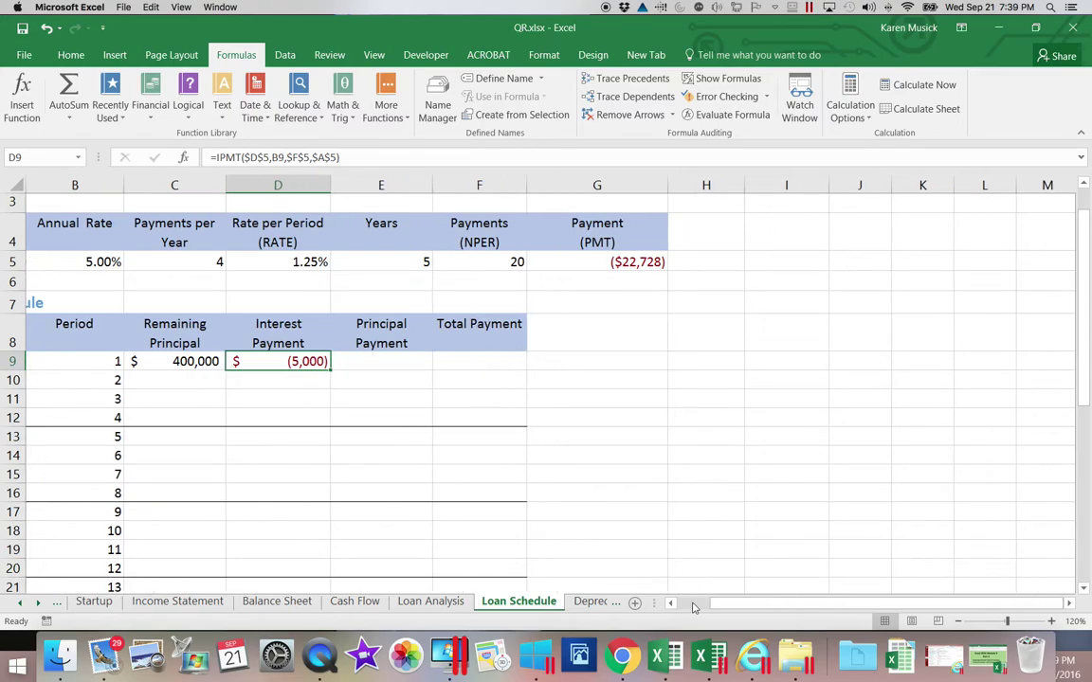
{"action": "left_click_drag", "start_coordinate": [693, 607], "coordinate": [679, 603]}
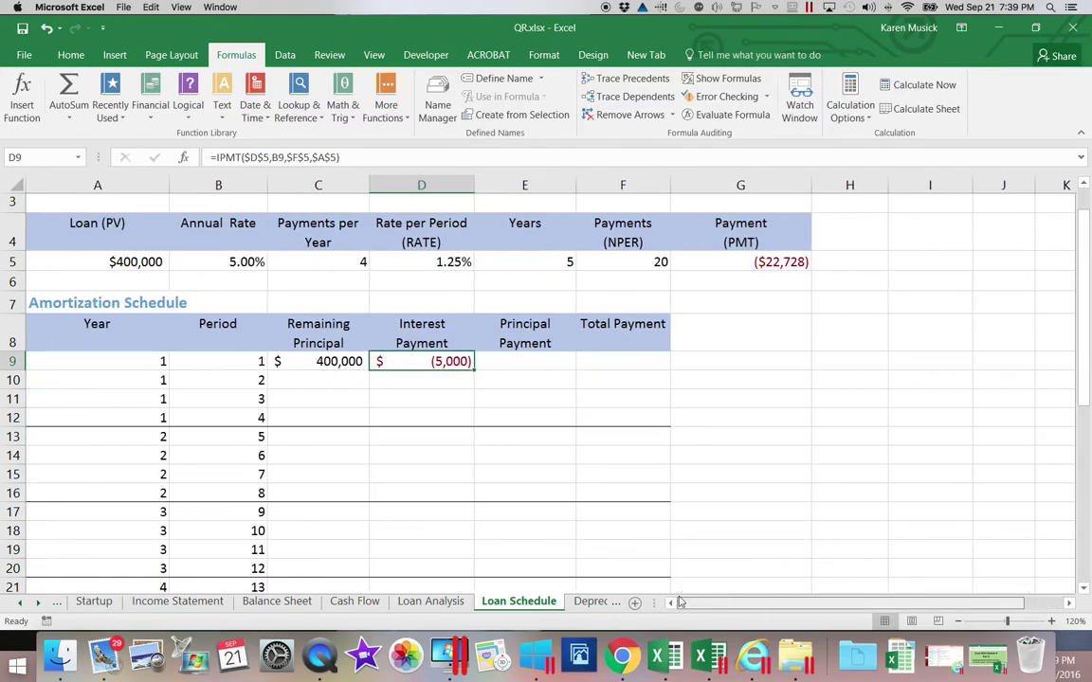
{"action": "left_click", "coordinate": [524, 361]}
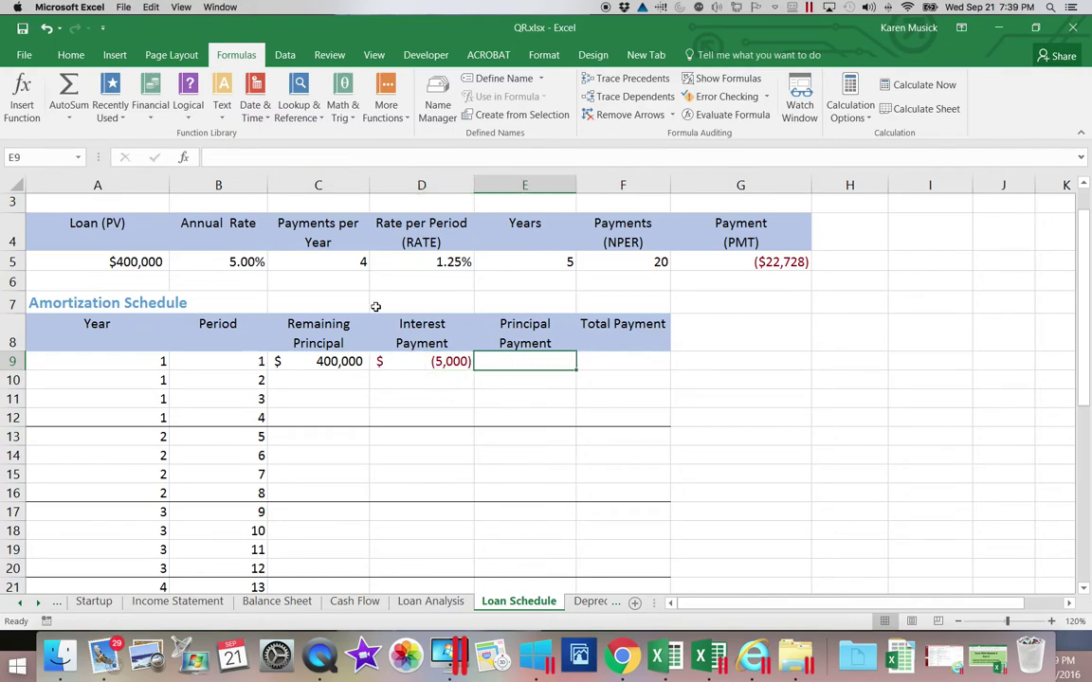
{"action": "left_click", "coordinate": [151, 102]}
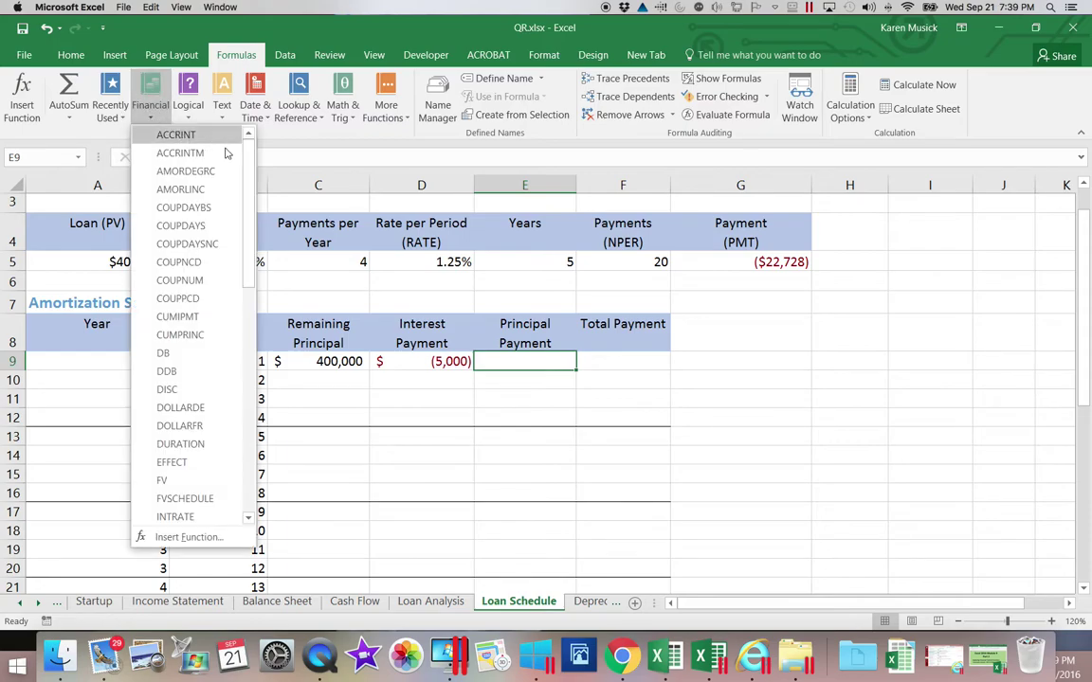
{"action": "left_click_drag", "start_coordinate": [246, 197], "coordinate": [243, 317]}
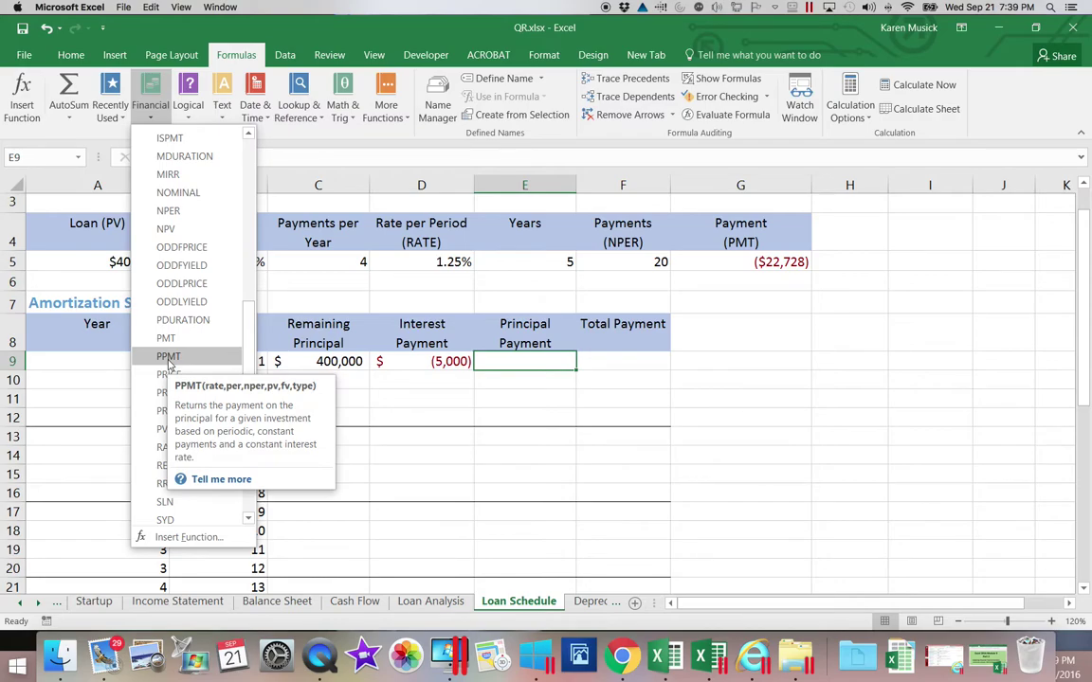
{"action": "left_click", "coordinate": [169, 357]}
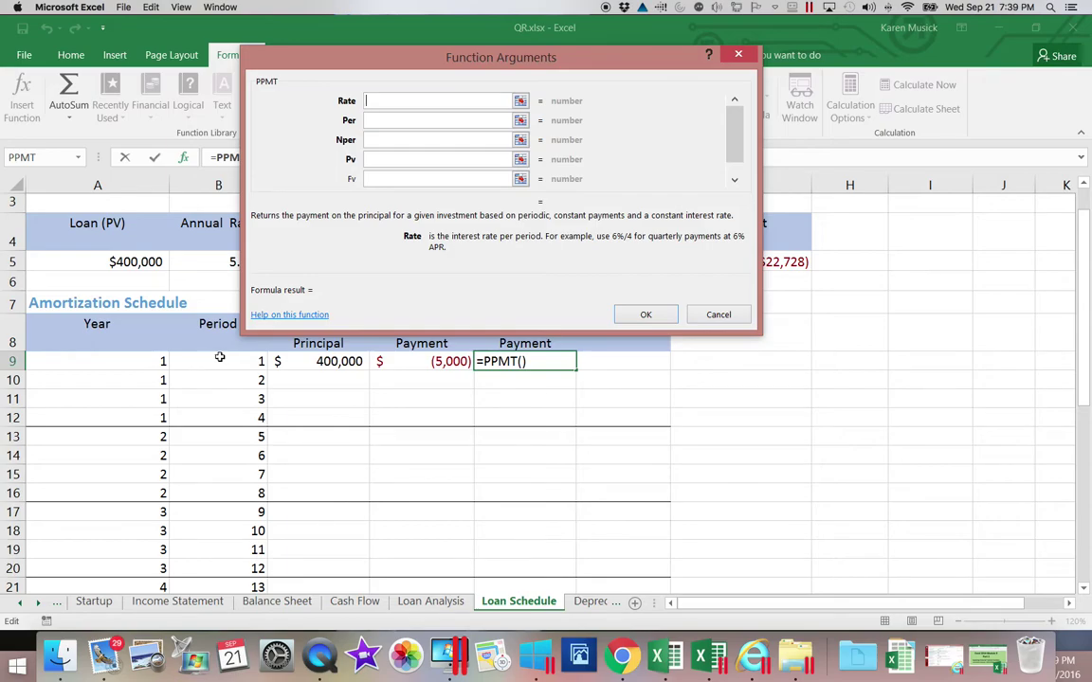
Set the PPMT function's Rate argument to the absolute reference $D$5 and its Per argument to the relative reference B9.
{"action": "left_click_drag", "start_coordinate": [418, 57], "coordinate": [545, 383]}
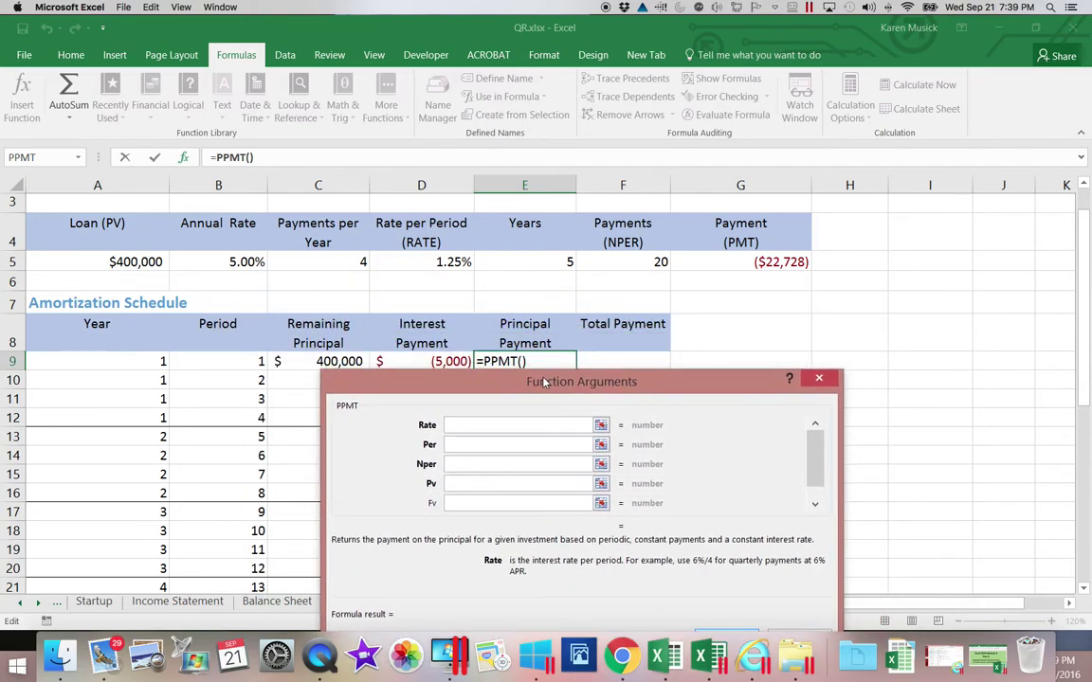
{"action": "left_click", "coordinate": [453, 261]}
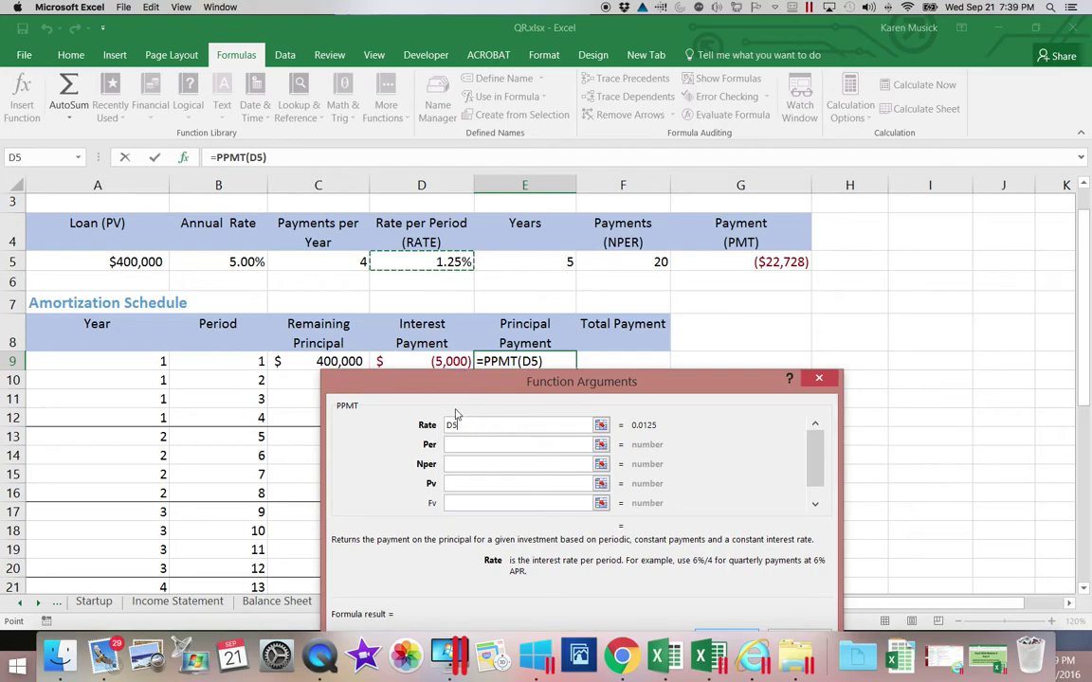
{"action": "left_click", "coordinate": [449, 426]}
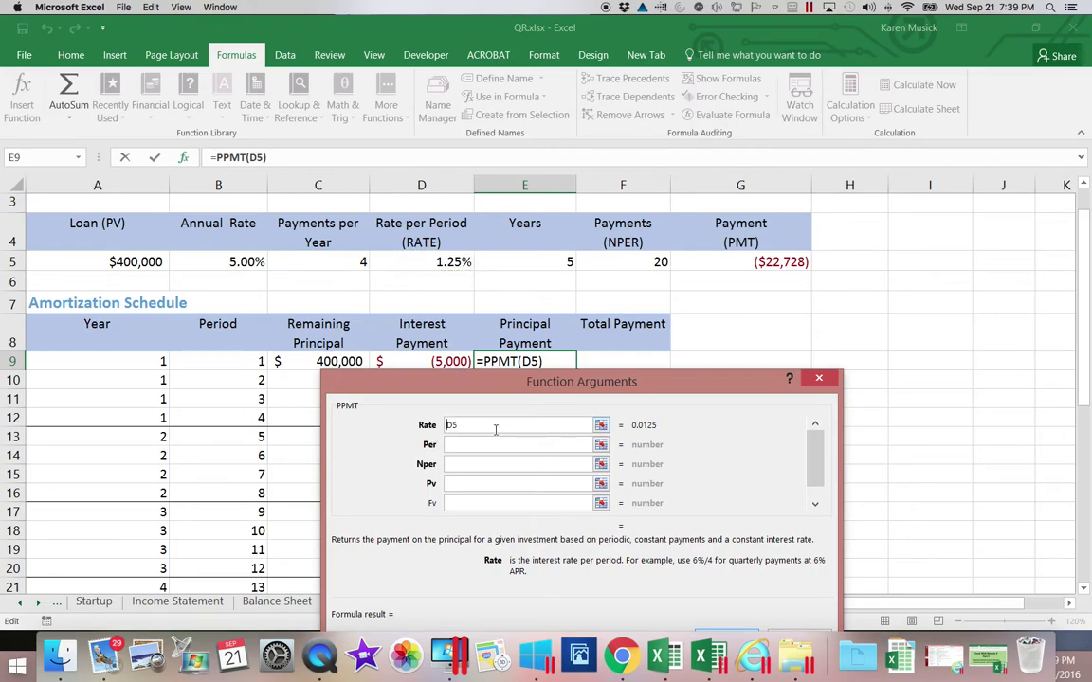
{"action": "type", "text": "$"}
{"action": "key", "text": "Right"}
{"action": "type", "text": "$"}
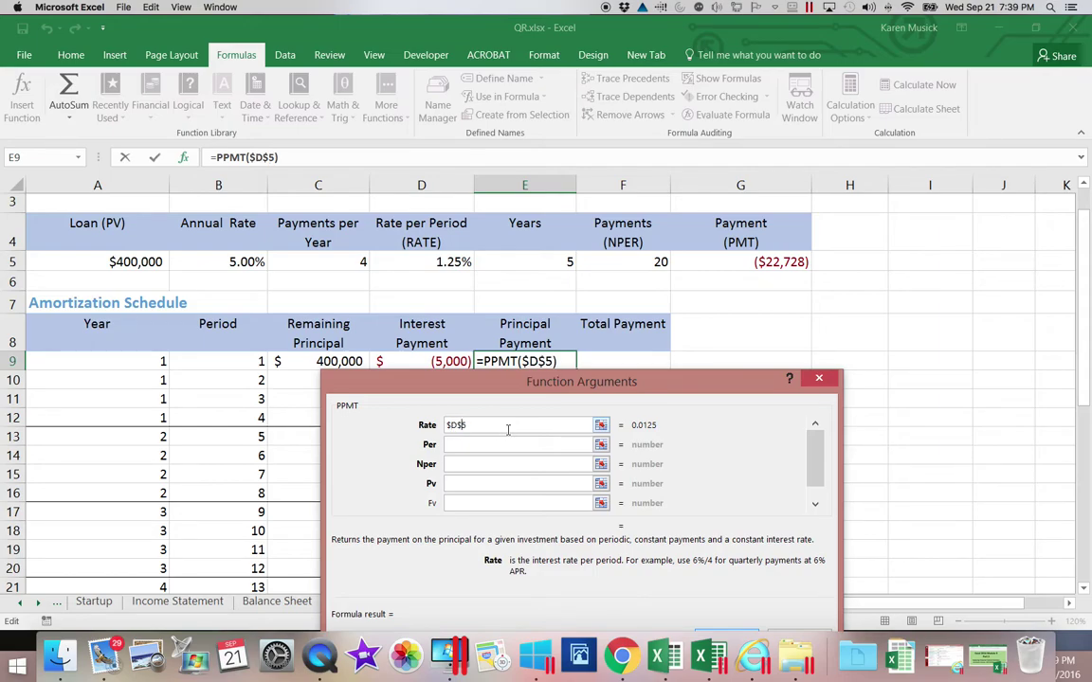
{"action": "left_click", "coordinate": [463, 445]}
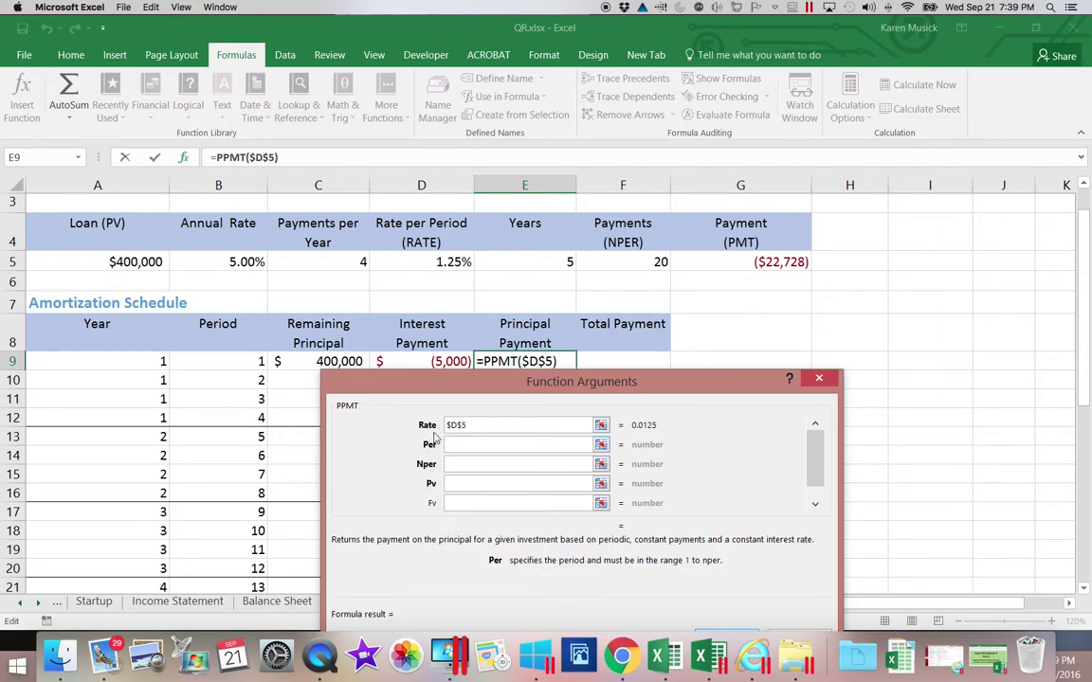
{"action": "left_click", "coordinate": [228, 364]}
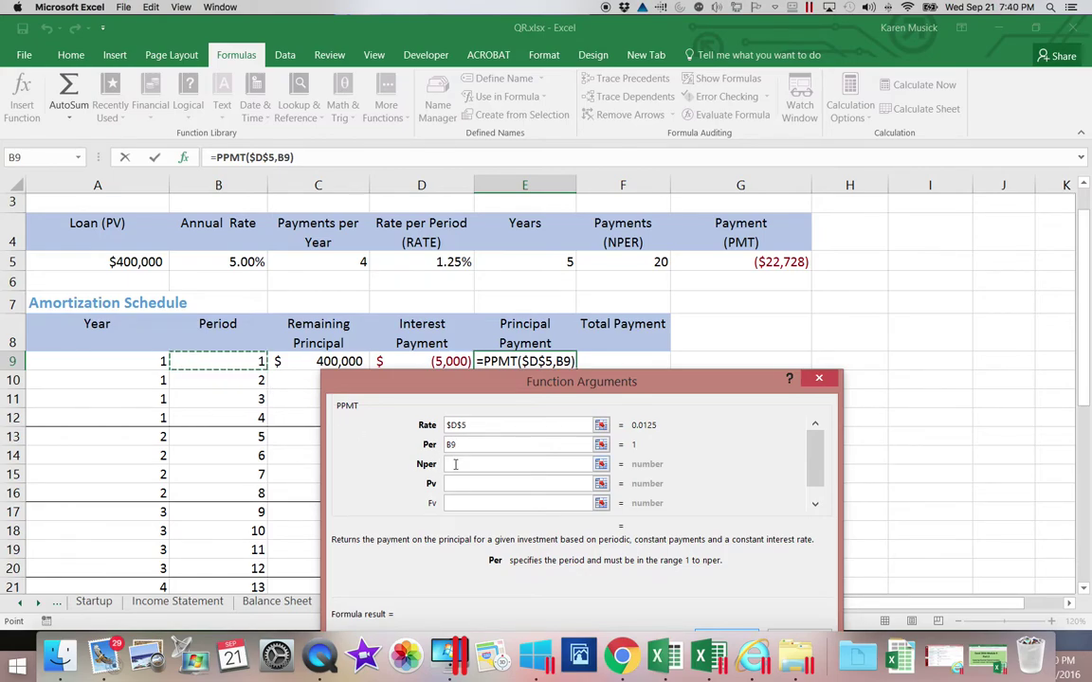
Set the Nper argument of the PPMT function to the absolute reference $F$5.
{"action": "left_click", "coordinate": [451, 463]}
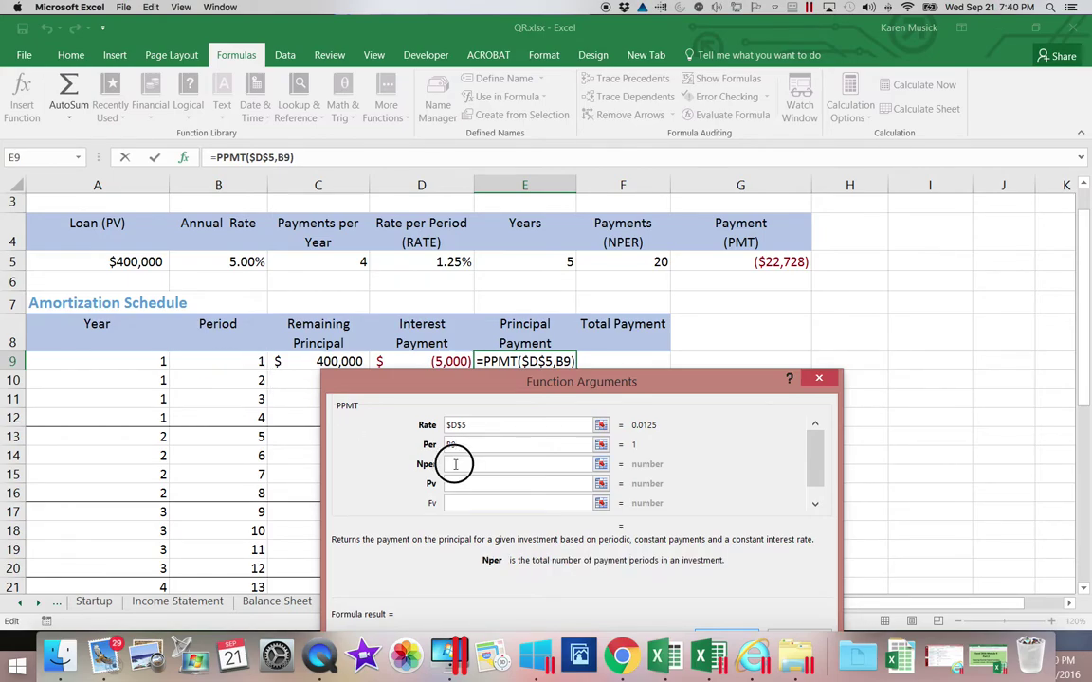
{"action": "left_click", "coordinate": [608, 265]}
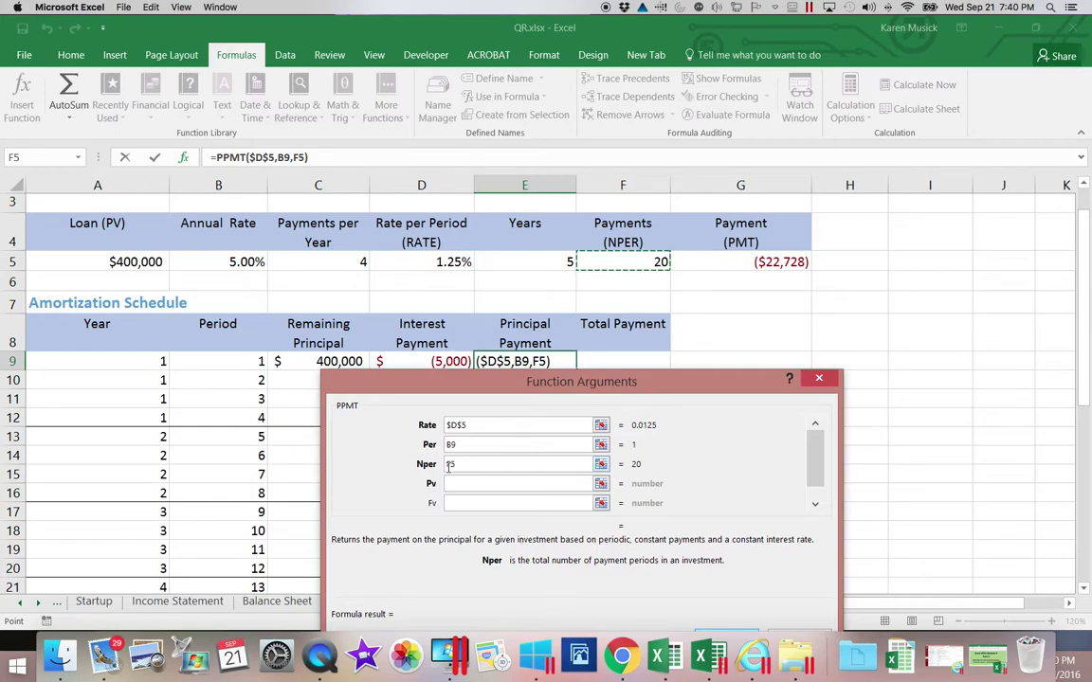
{"action": "left_click", "coordinate": [469, 464]}
{"action": "type", "text": "$"}
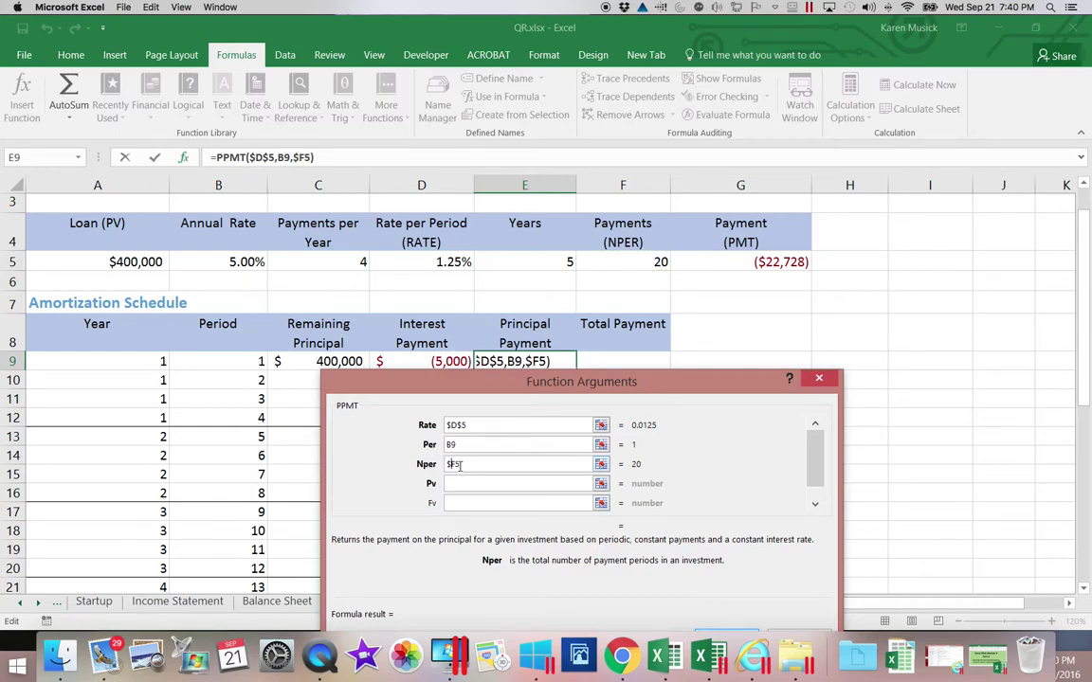
{"action": "left_click", "coordinate": [453, 464]}
{"action": "type", "text": "$"}
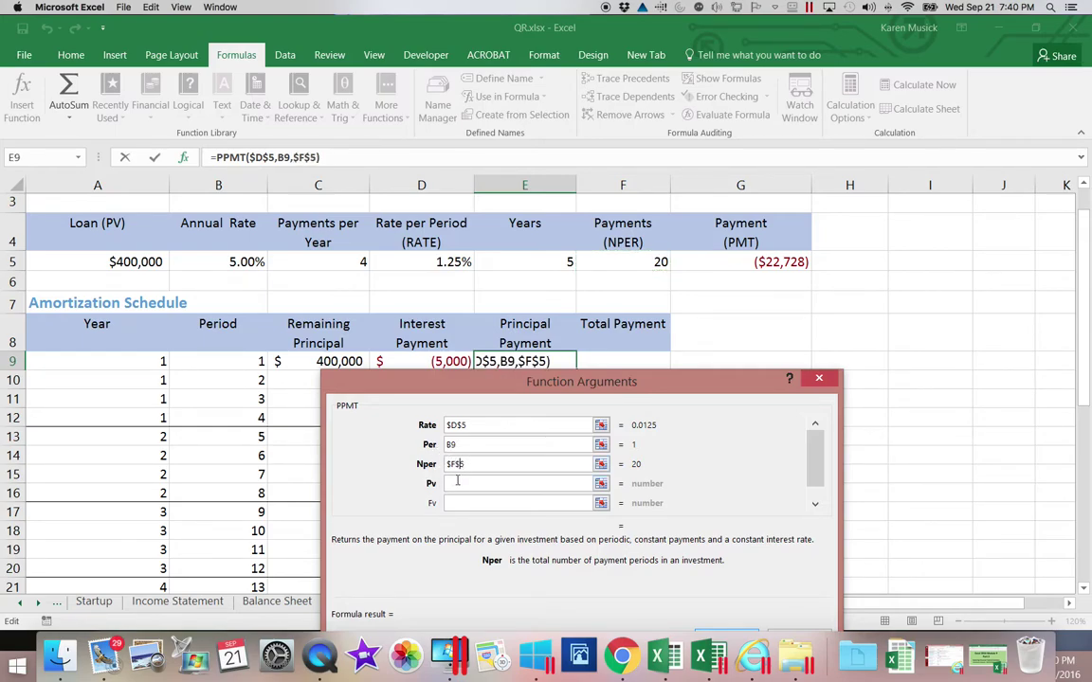
Set the Pv argument of the PPMT function to the absolute reference $A$5 and complete the function.
{"action": "left_click", "coordinate": [461, 482]}
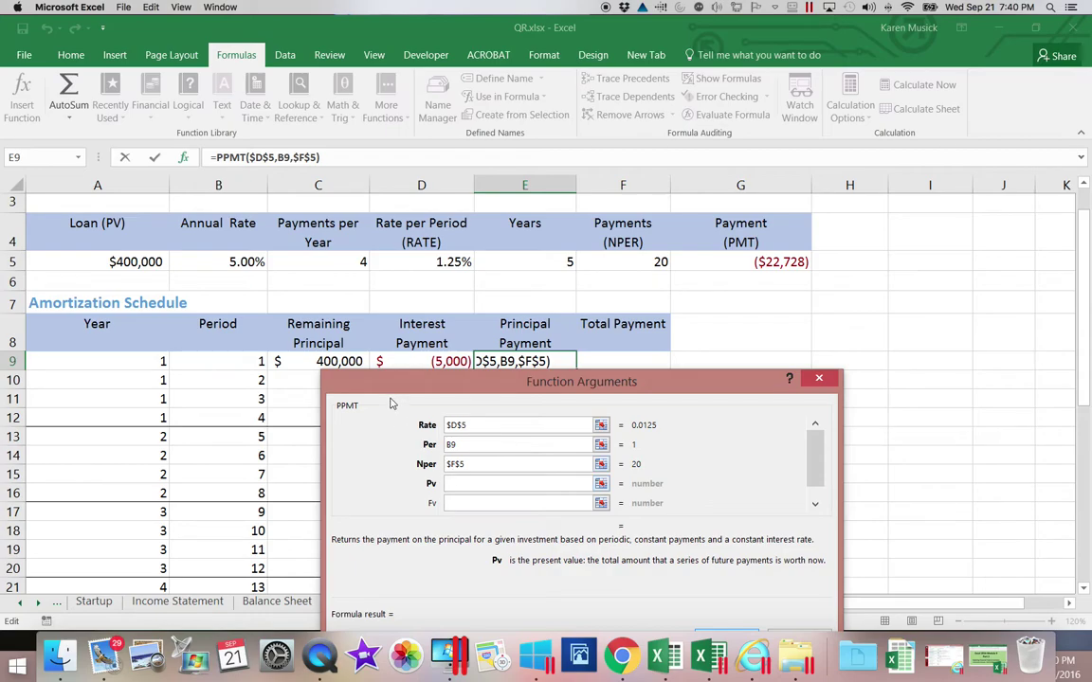
{"action": "left_click", "coordinate": [123, 262]}
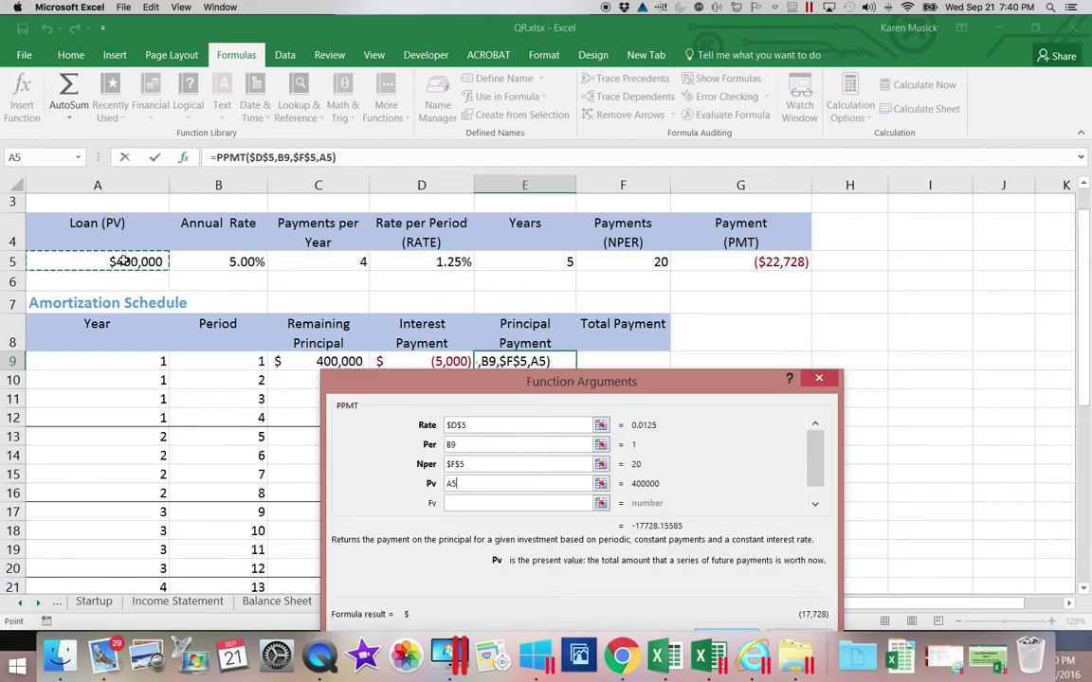
{"action": "left_click", "coordinate": [450, 483]}
{"action": "type", "text": "$"}
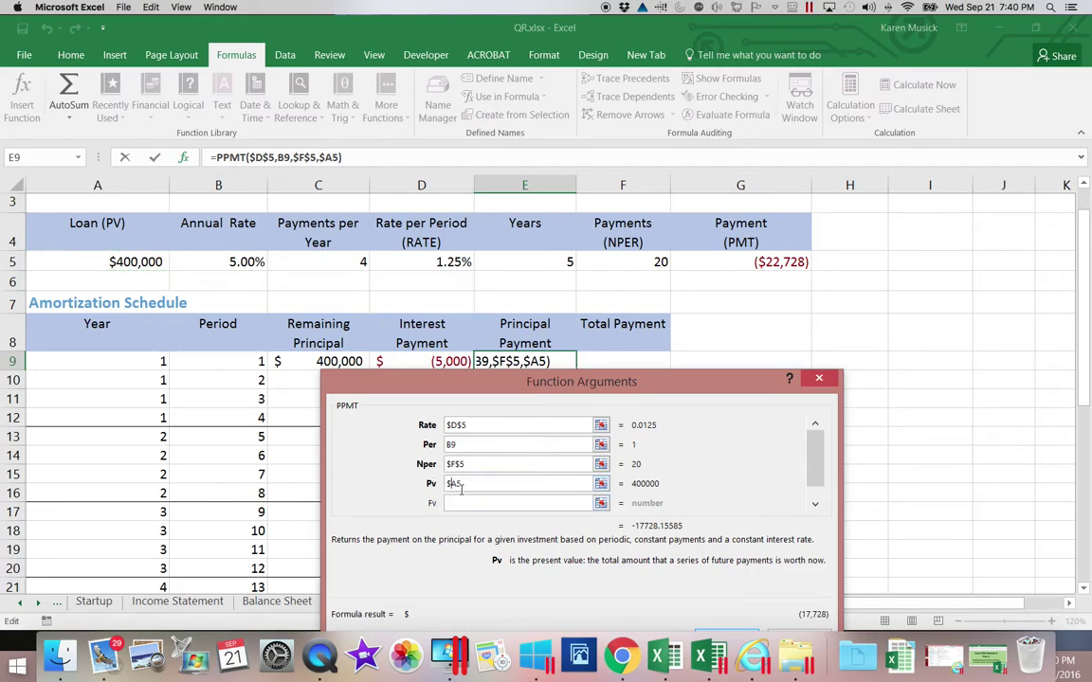
{"action": "key", "text": "Right"}
{"action": "type", "text": "$"}
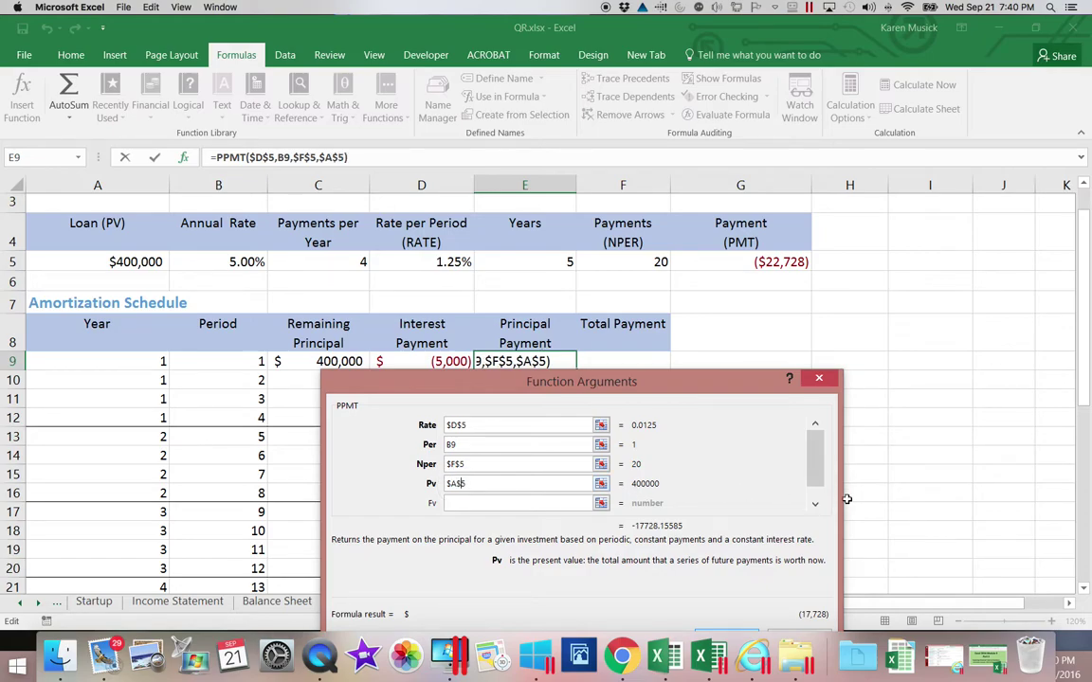
{"action": "left_click", "coordinate": [817, 486]}
{"action": "left_click_drag", "start_coordinate": [818, 486], "coordinate": [815, 499]}
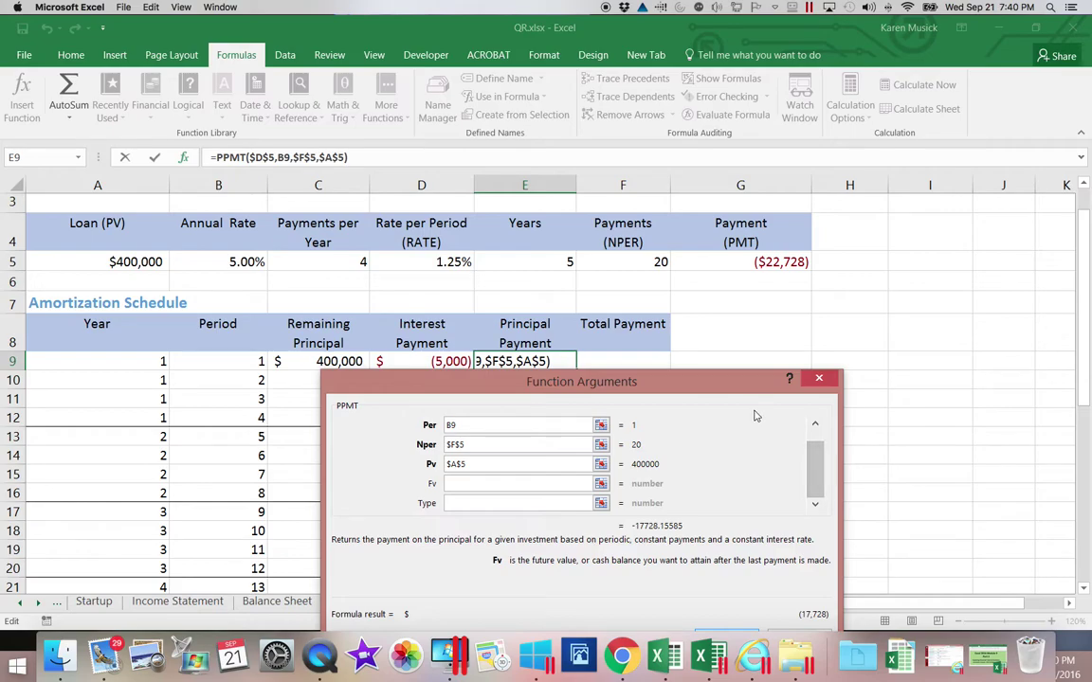
{"action": "left_click_drag", "start_coordinate": [722, 386], "coordinate": [887, 186]}
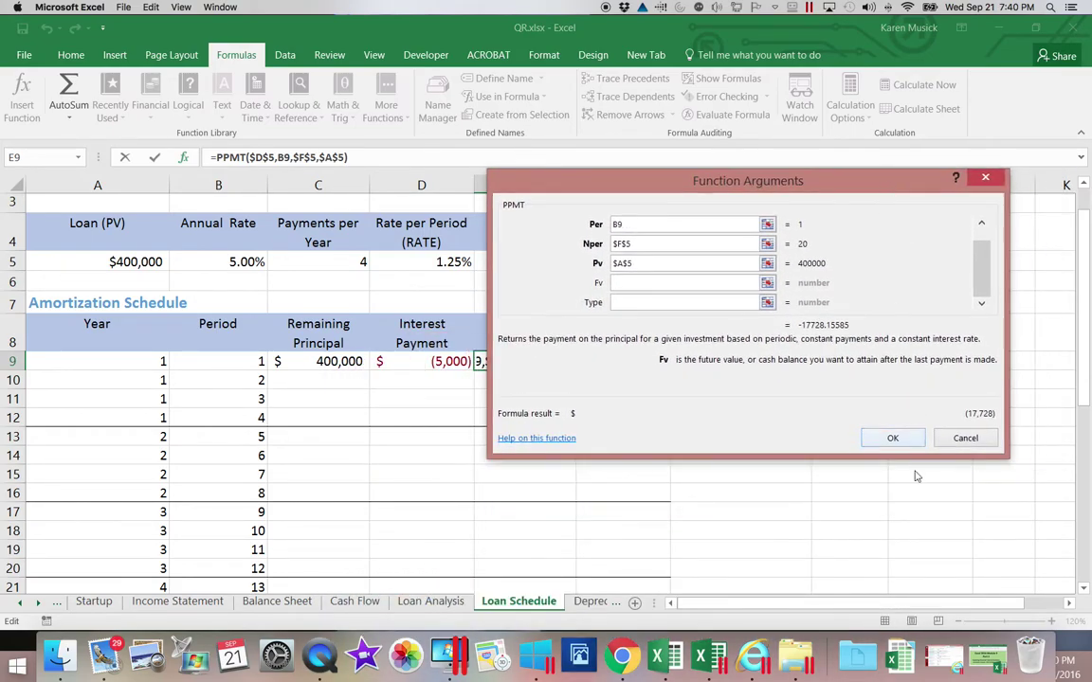
{"action": "left_click", "coordinate": [892, 439]}
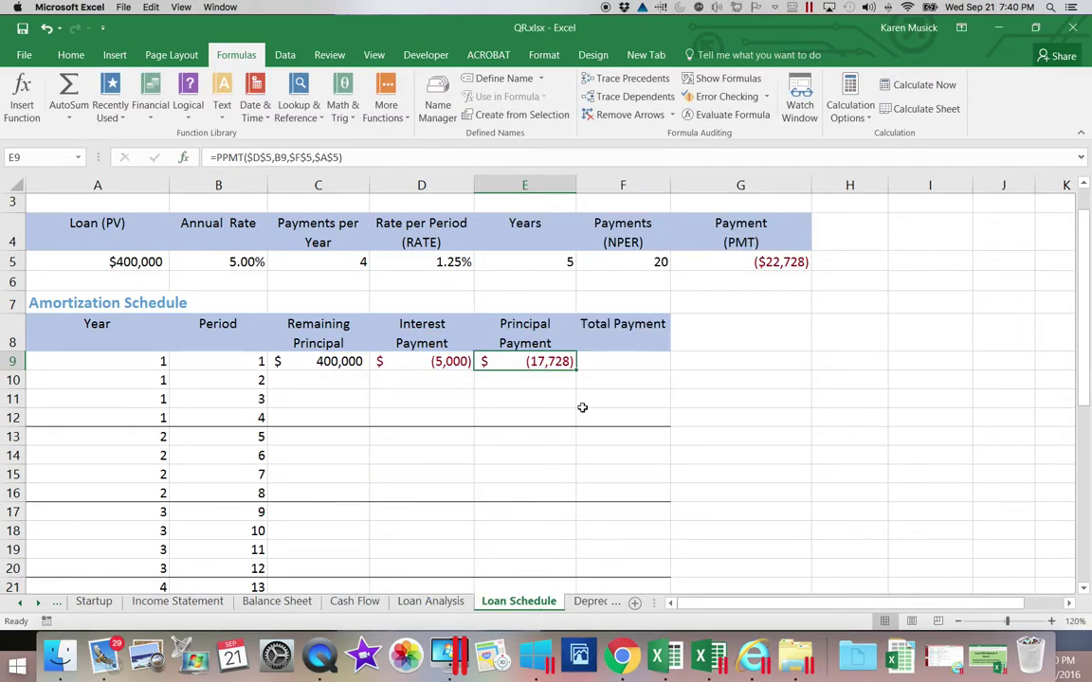
Calculate the period 1 total payment in F9 by adding the interest and principal payments with the formula =D9+E9.
{"action": "left_click", "coordinate": [449, 366]}
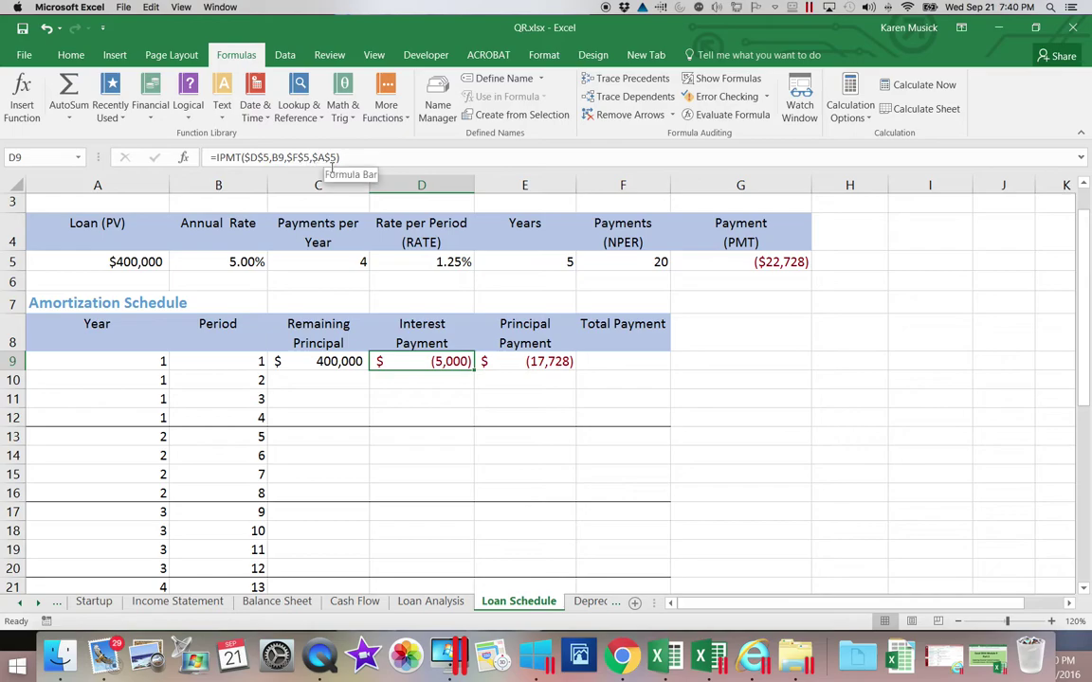
{"action": "left_click", "coordinate": [507, 361]}
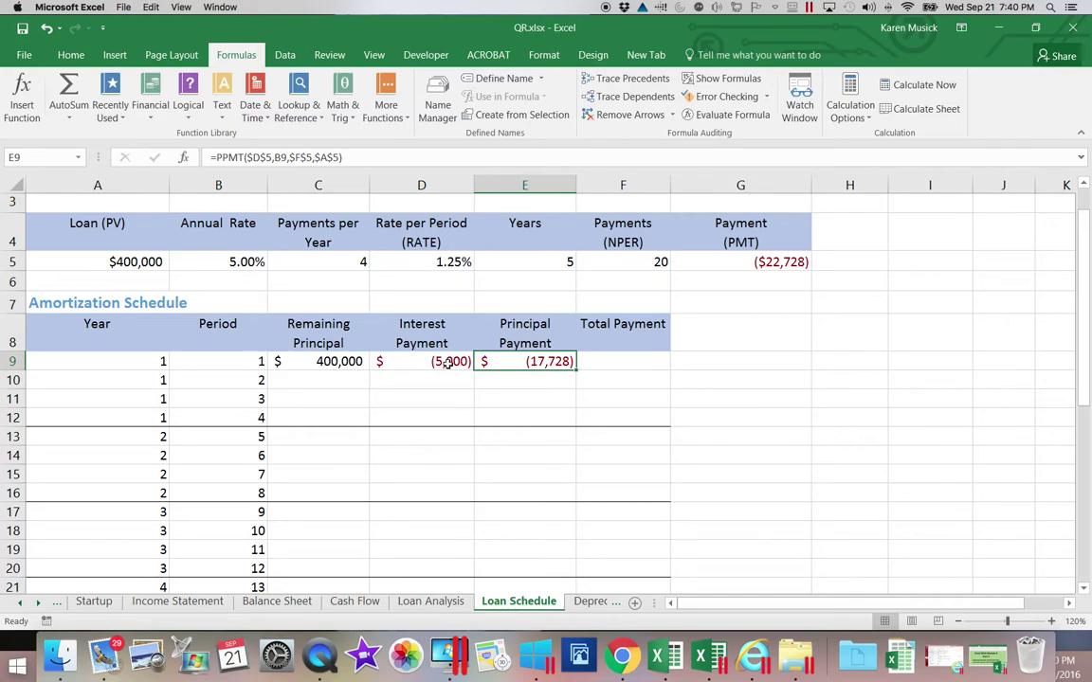
{"action": "left_click", "coordinate": [622, 361]}
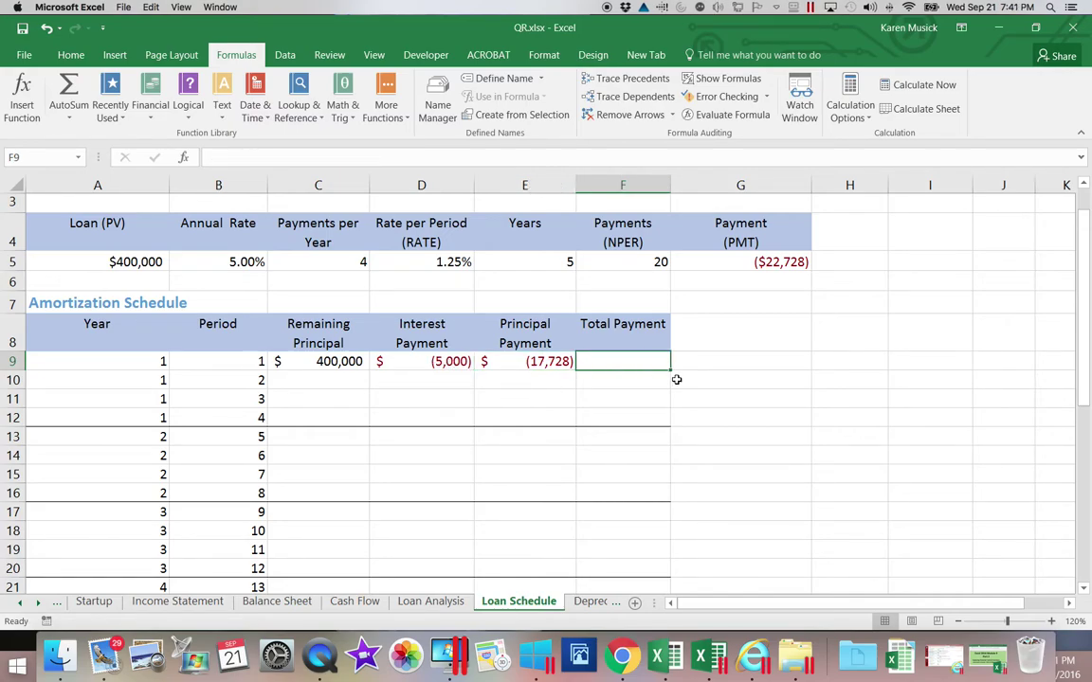
{"action": "type", "text": "="}
{"action": "scroll", "coordinate": [606, 375], "scroll_direction": "right", "scroll_amount": 3}
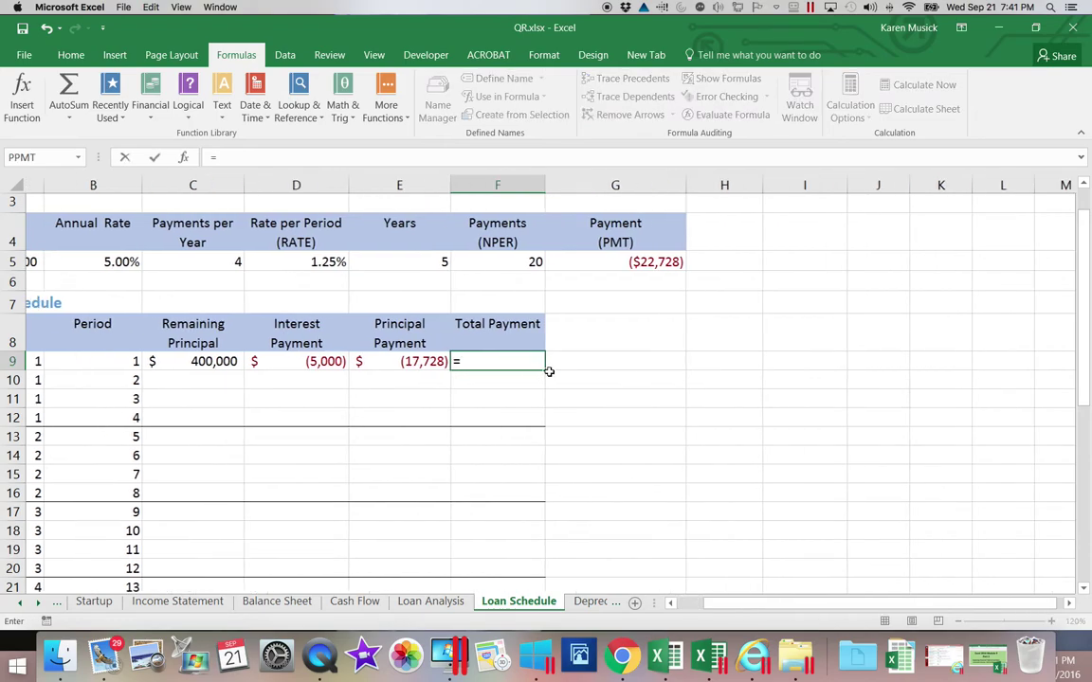
{"action": "left_click", "coordinate": [298, 361]}
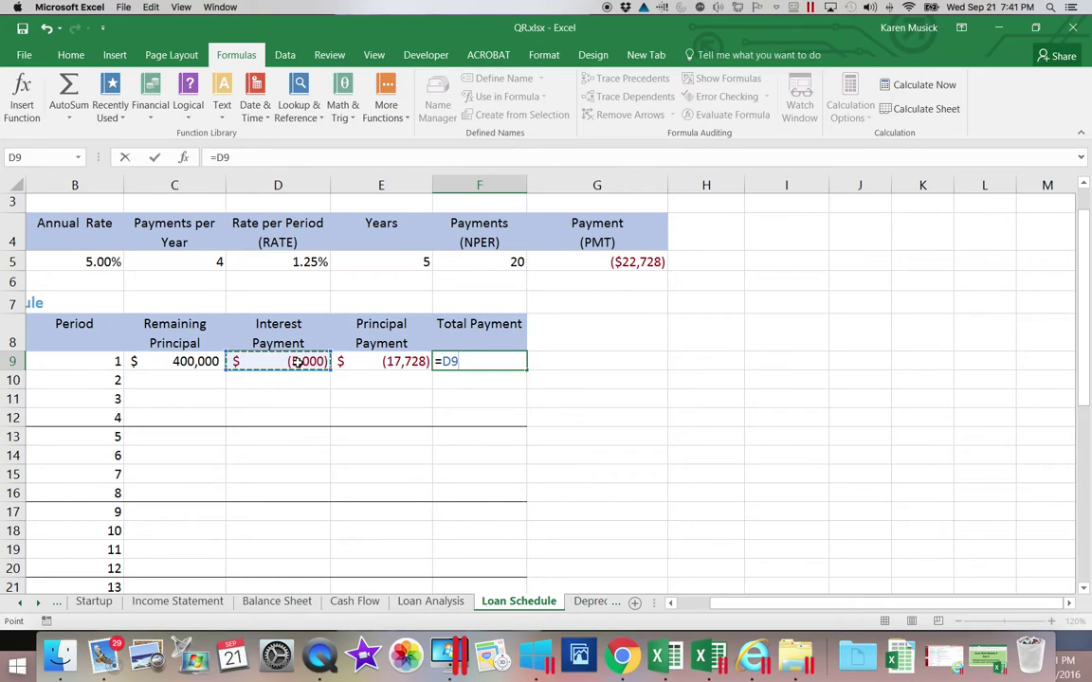
{"action": "type", "text": "+"}
{"action": "left_click", "coordinate": [366, 361]}
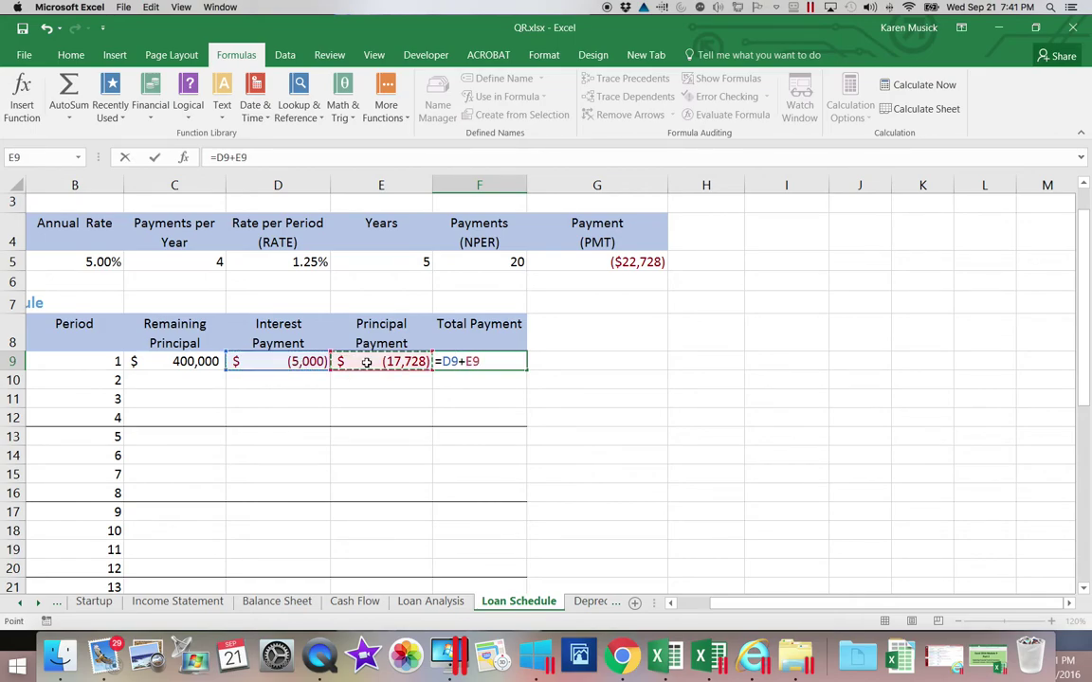
{"action": "key", "text": "Return"}
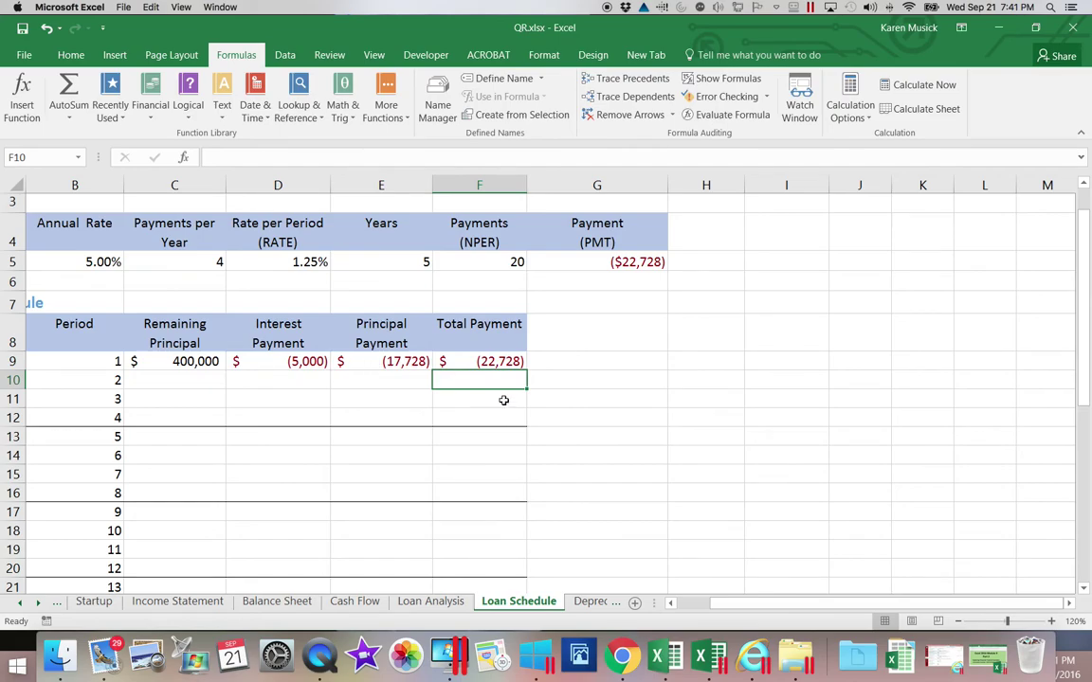
Calculate the period 2 remaining principal in C10 with the formula =C9+E9.
{"action": "left_click", "coordinate": [732, 601]}
{"action": "left_click_drag", "start_coordinate": [732, 601], "coordinate": [694, 597]}
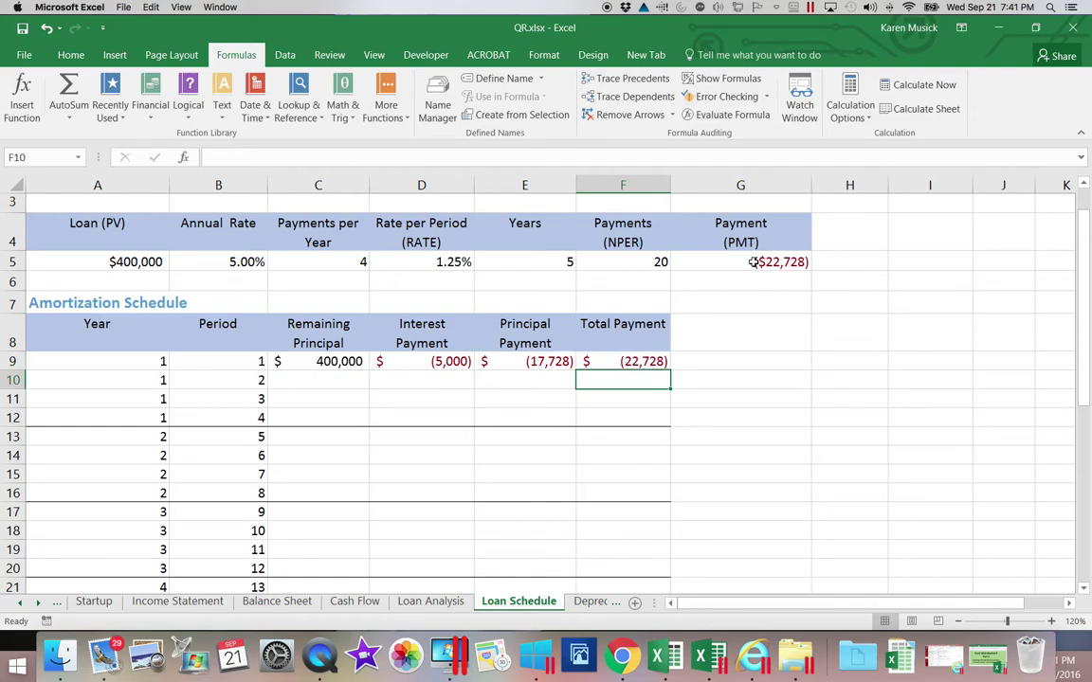
{"action": "left_click", "coordinate": [356, 380]}
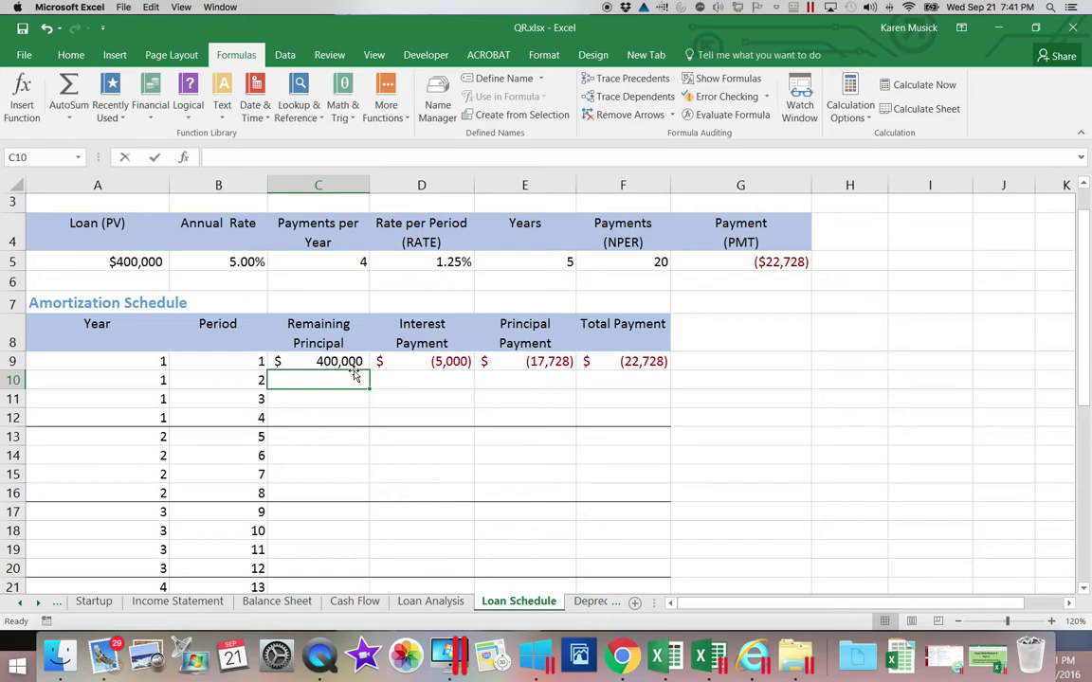
{"action": "type", "text": "="}
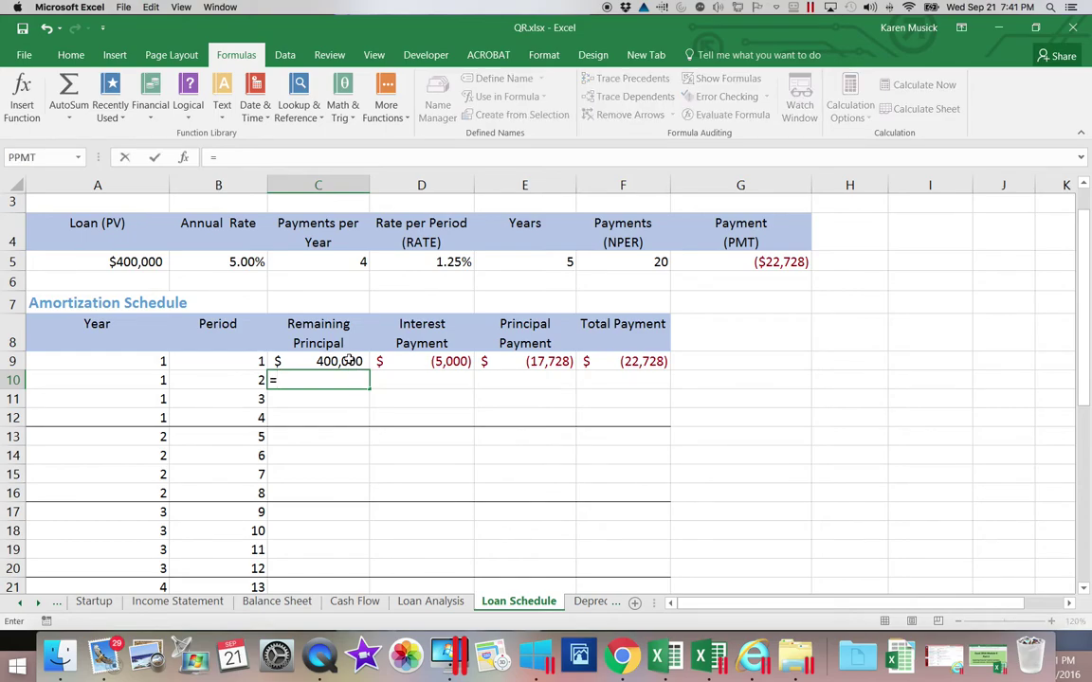
{"action": "left_click", "coordinate": [350, 361]}
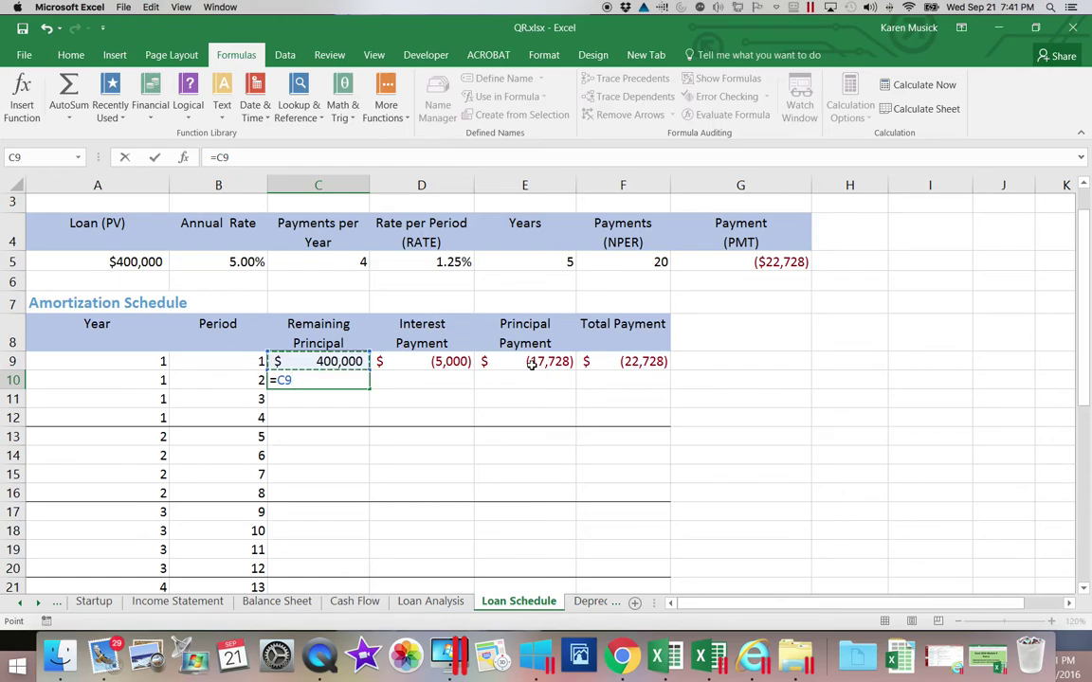
{"action": "type", "text": "+"}
{"action": "left_click", "coordinate": [533, 364]}
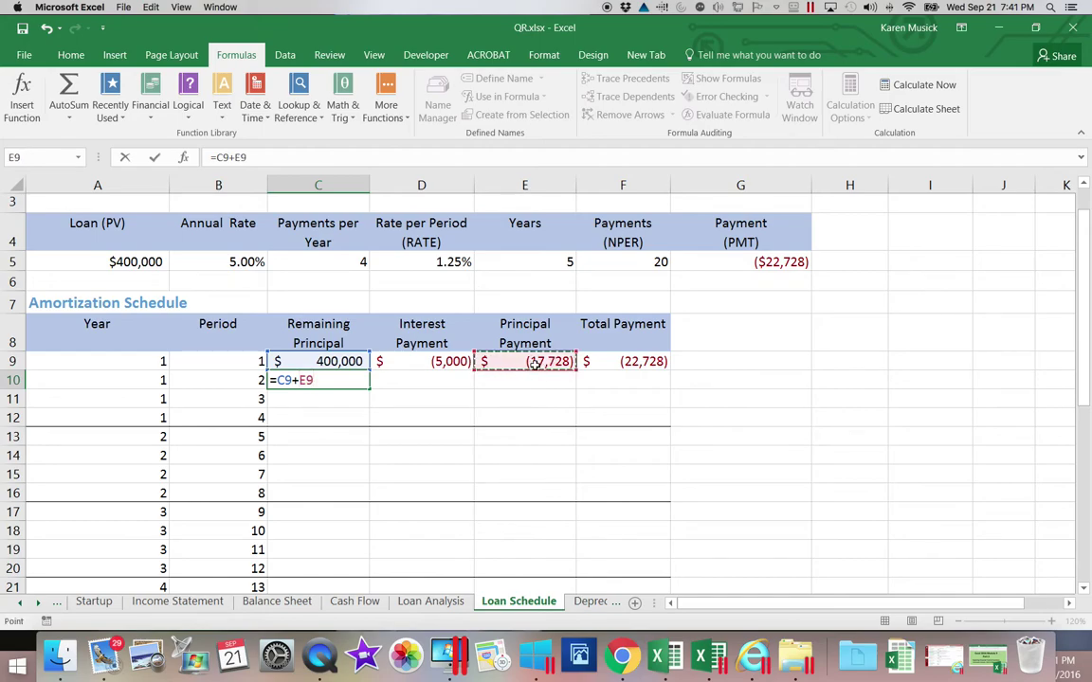
{"action": "key", "text": "Return"}
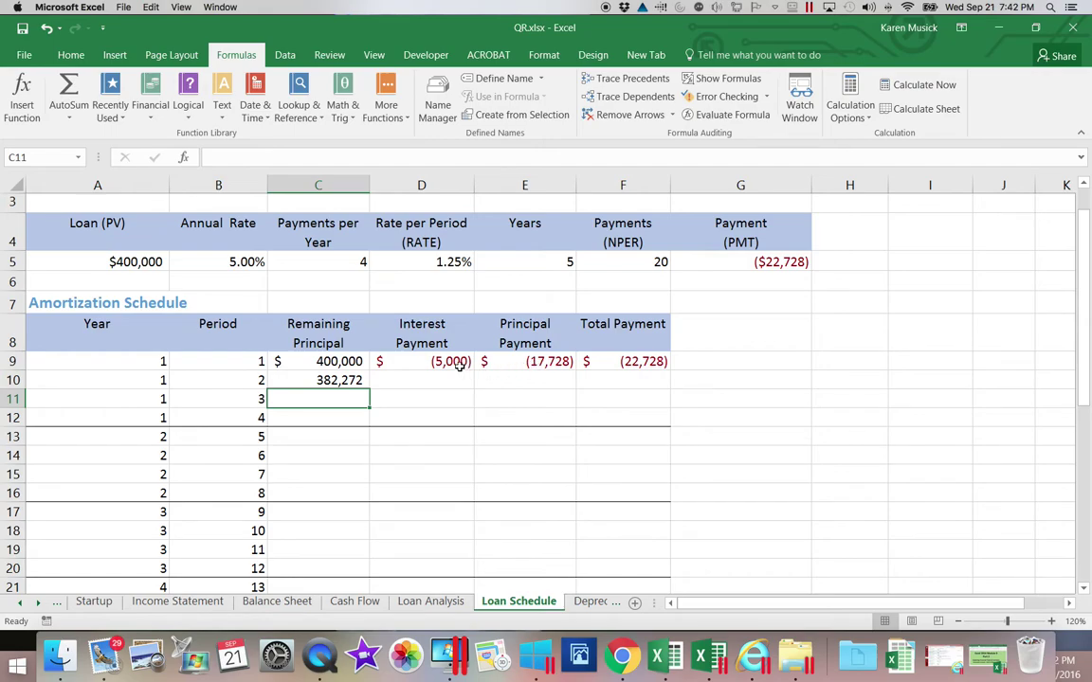
Copy the period 1 interest, principal and total payment formulas from D9:F9 into row 10 for period 2.
{"action": "left_click_drag", "start_coordinate": [449, 362], "coordinate": [671, 372]}
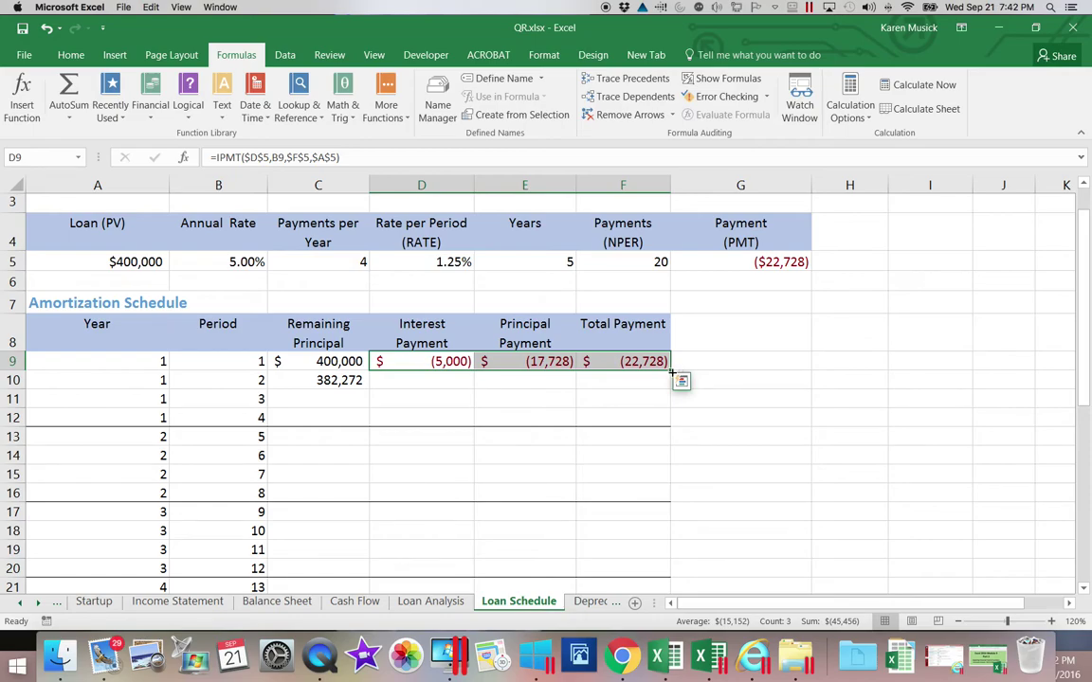
{"action": "left_click_drag", "start_coordinate": [670, 373], "coordinate": [672, 372]}
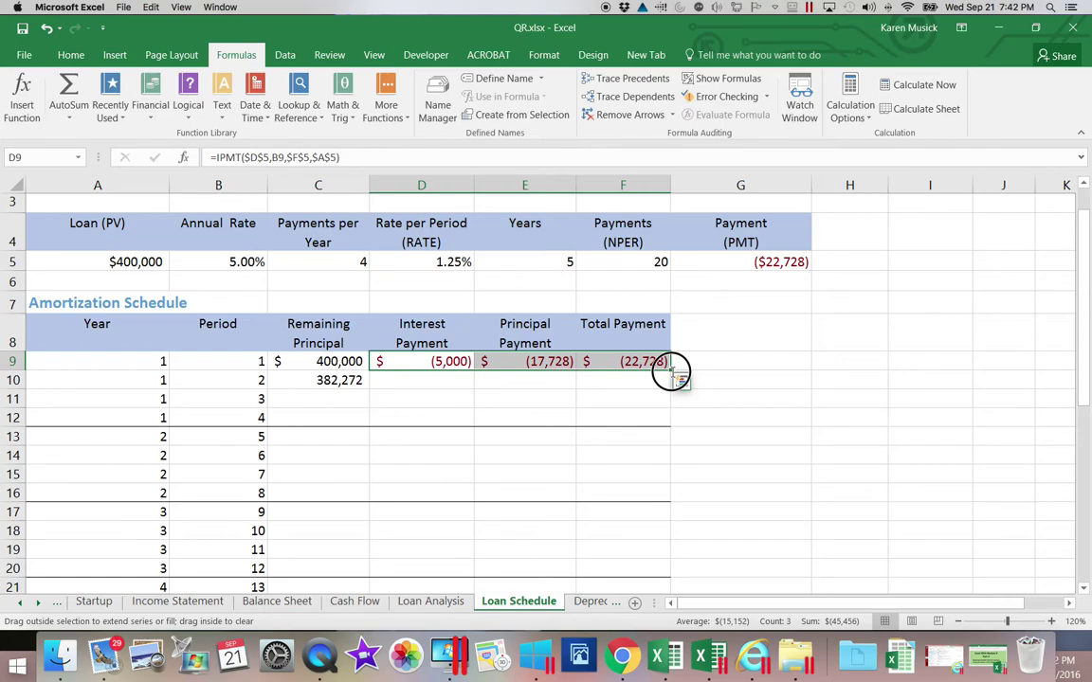
{"action": "left_click_drag", "start_coordinate": [671, 372], "coordinate": [671, 384]}
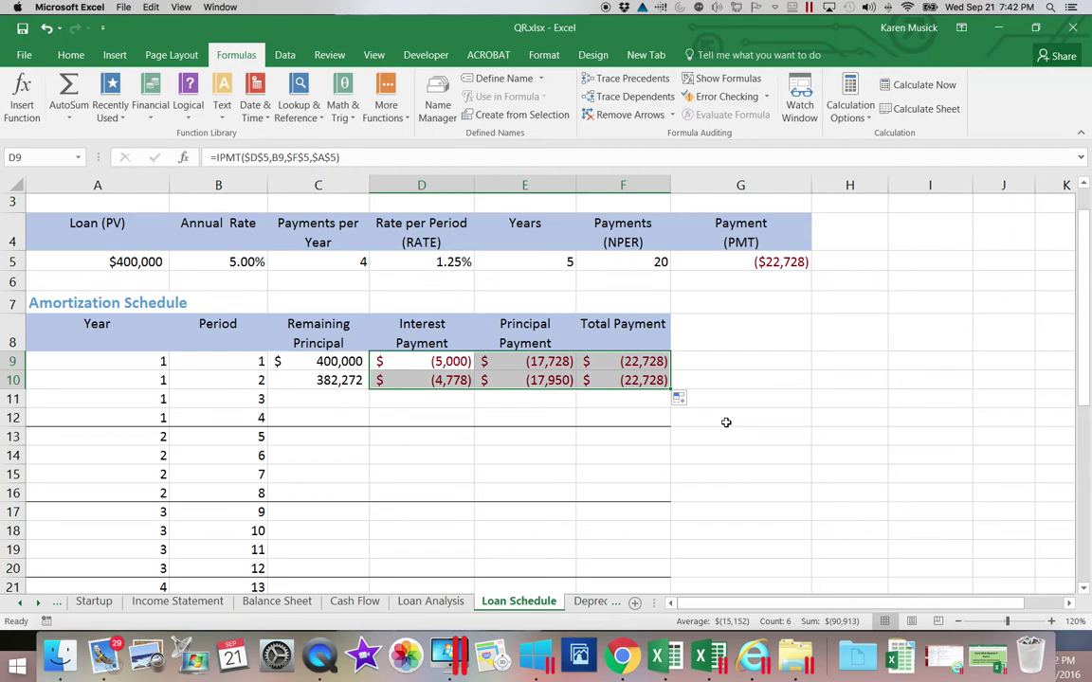
Fill the period 2 formulas in C10:F10 down through period 20 in row 28, using the Fill Without Formatting option.
{"action": "scroll", "coordinate": [569, 384], "scroll_direction": "down", "scroll_amount": 3}
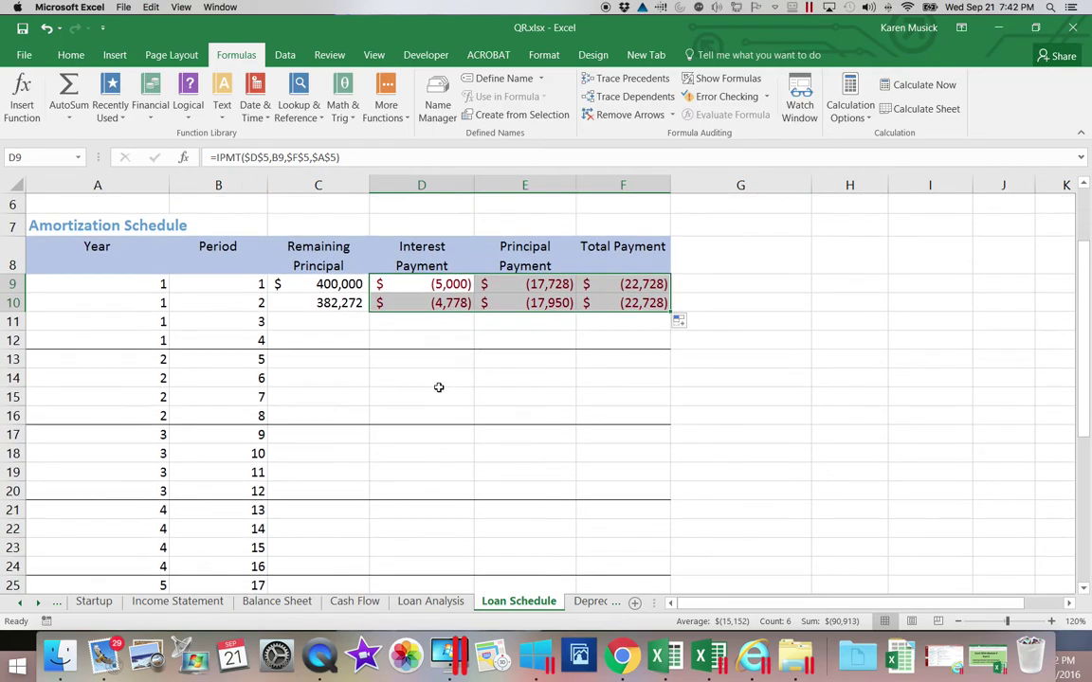
{"action": "left_click", "coordinate": [340, 303]}
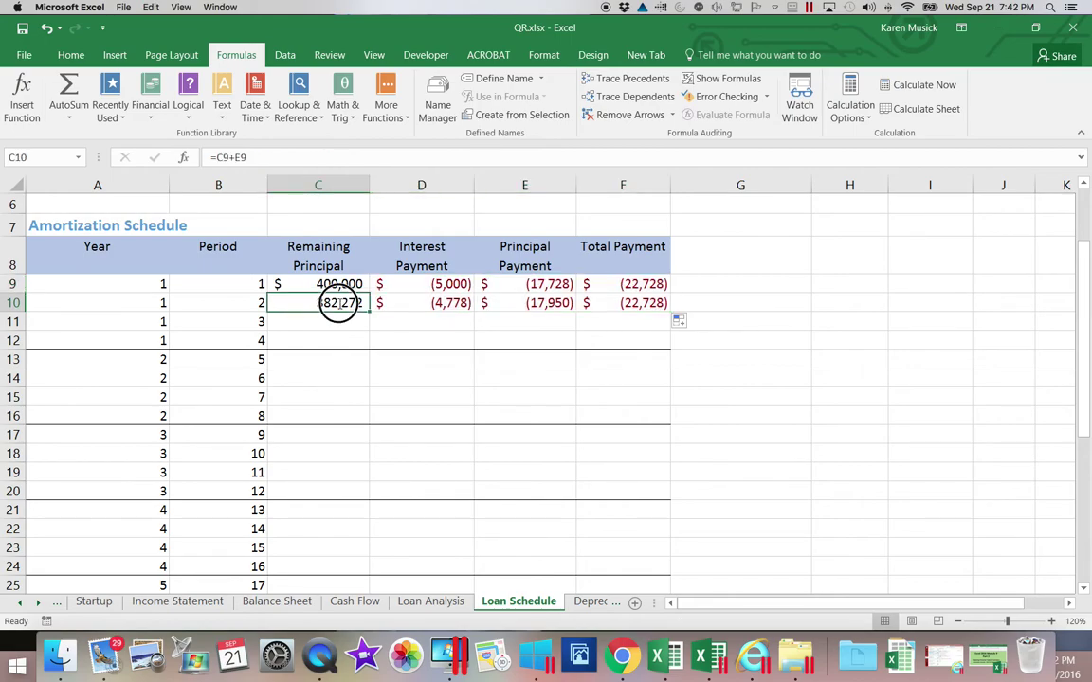
{"action": "left_click_drag", "start_coordinate": [358, 304], "coordinate": [650, 549]}
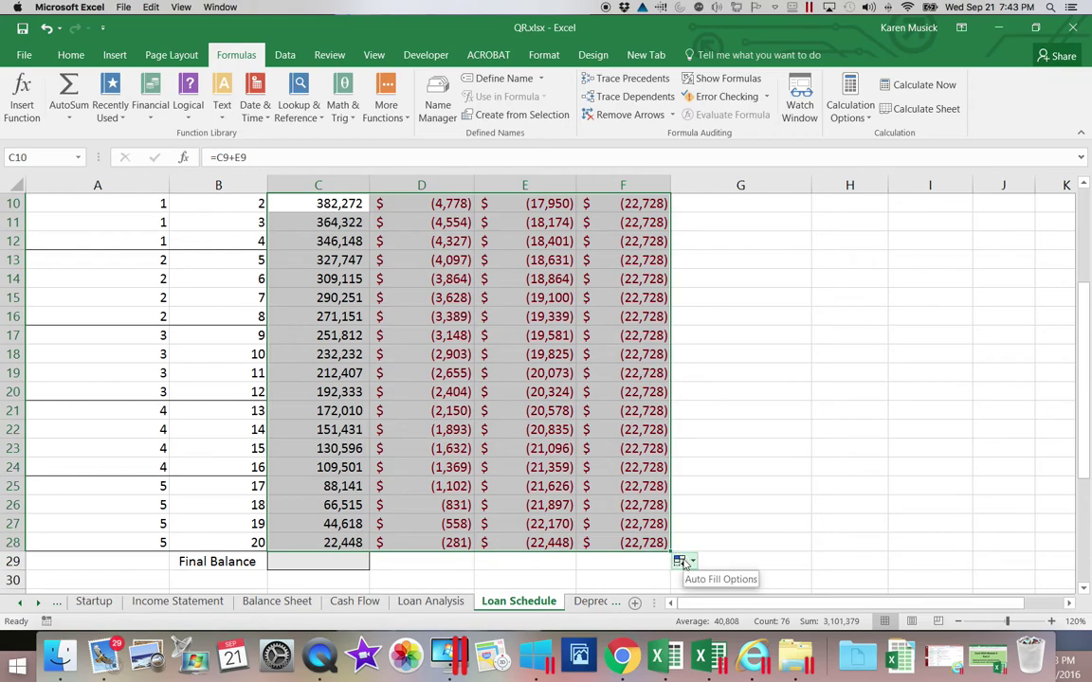
{"action": "left_click", "coordinate": [682, 562]}
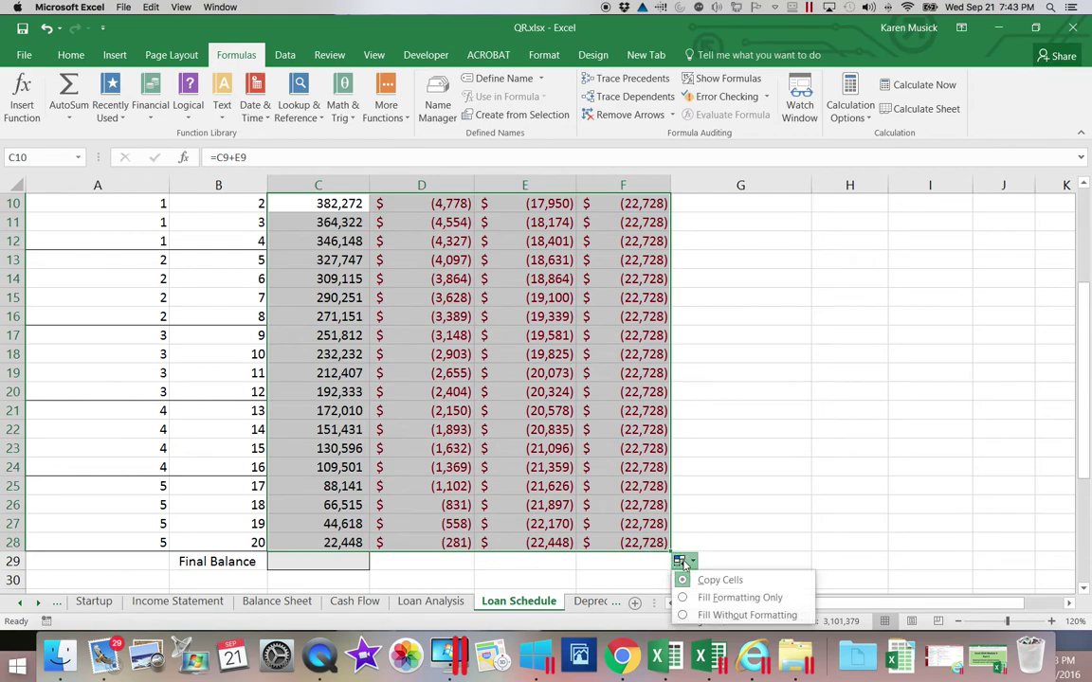
{"action": "left_click", "coordinate": [682, 616]}
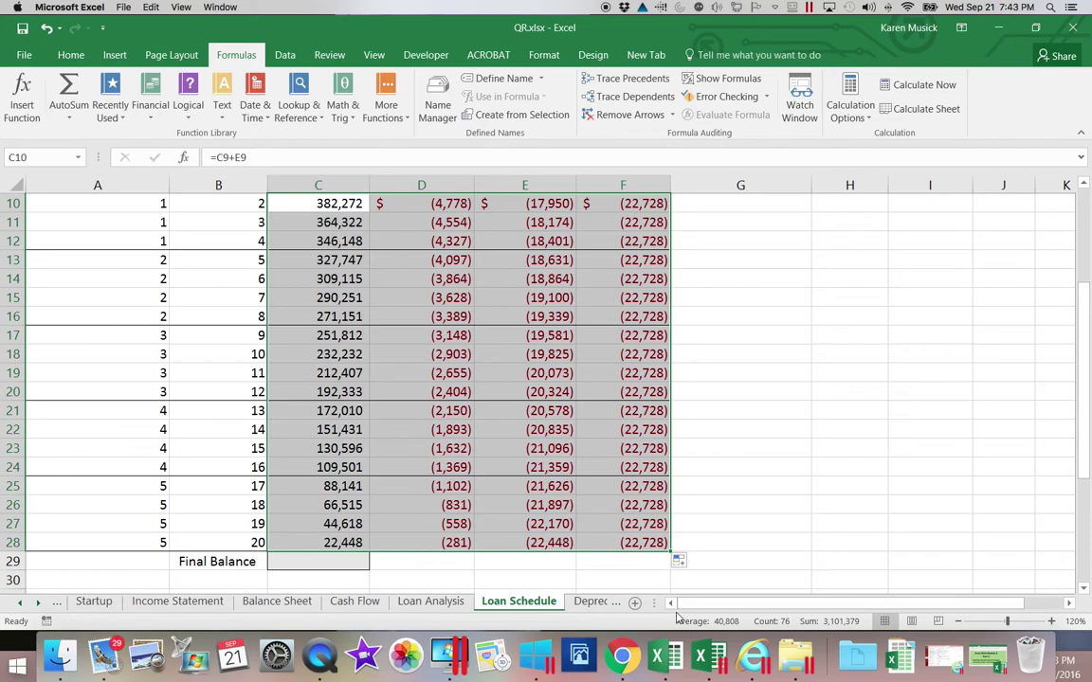
Extend the remaining principal formula from C28 into the Final Balance cell C29, filling without formatting.
{"action": "left_click", "coordinate": [350, 563]}
{"action": "left_click", "coordinate": [348, 543]}
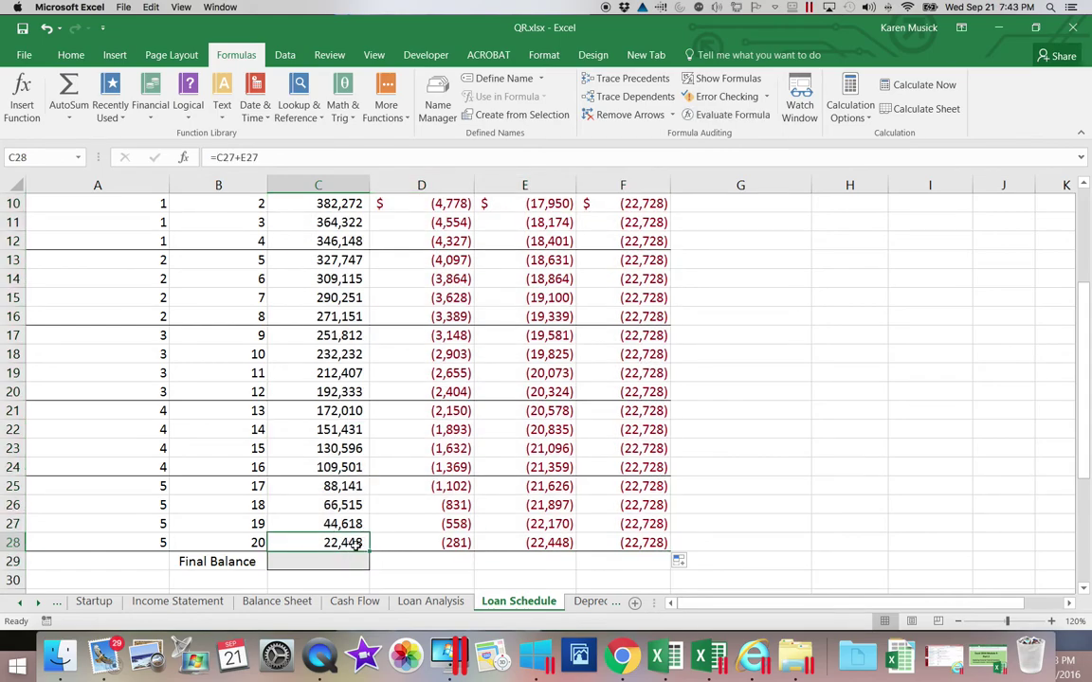
{"action": "left_click_drag", "start_coordinate": [373, 551], "coordinate": [366, 566]}
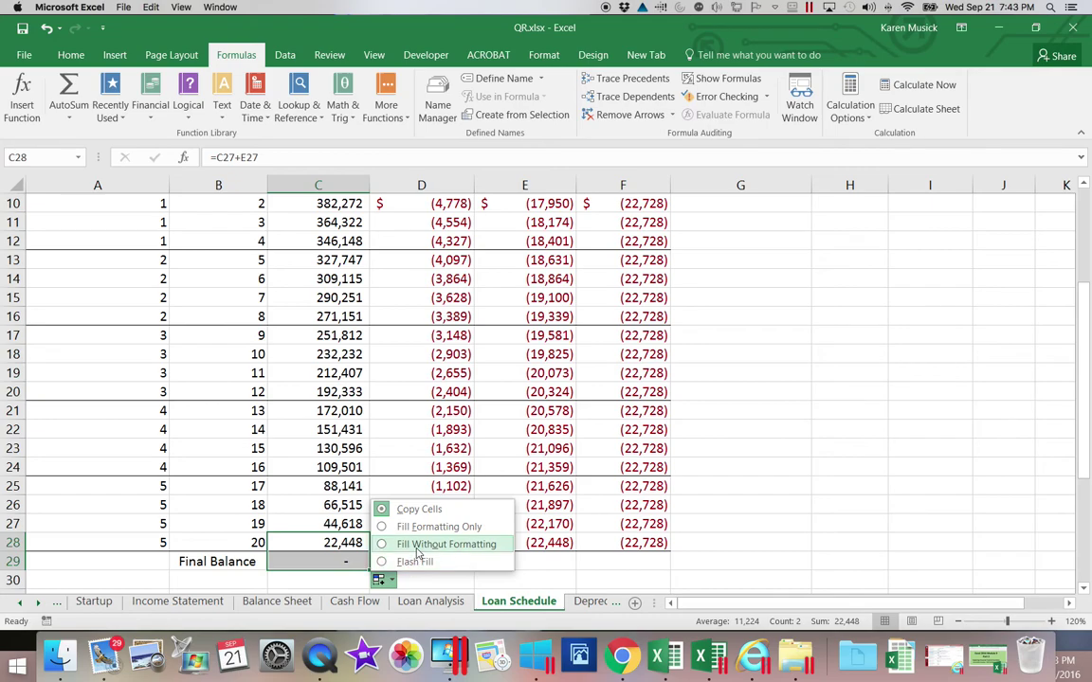
{"action": "left_click", "coordinate": [417, 550]}
{"action": "left_click", "coordinate": [479, 585]}
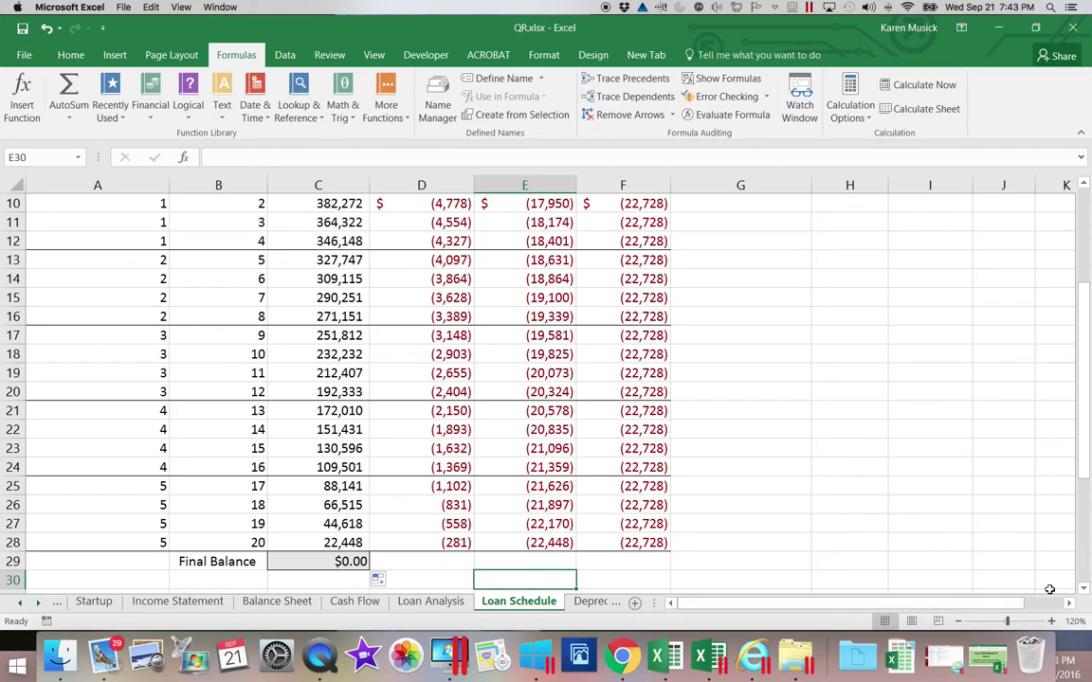
Examine the Cumulative Interest and Principal Payments per Year table below the amortization schedule.
{"action": "left_click", "coordinate": [1085, 589]}
{"action": "left_click", "coordinate": [1084, 589]}
{"action": "left_click", "coordinate": [1085, 589]}
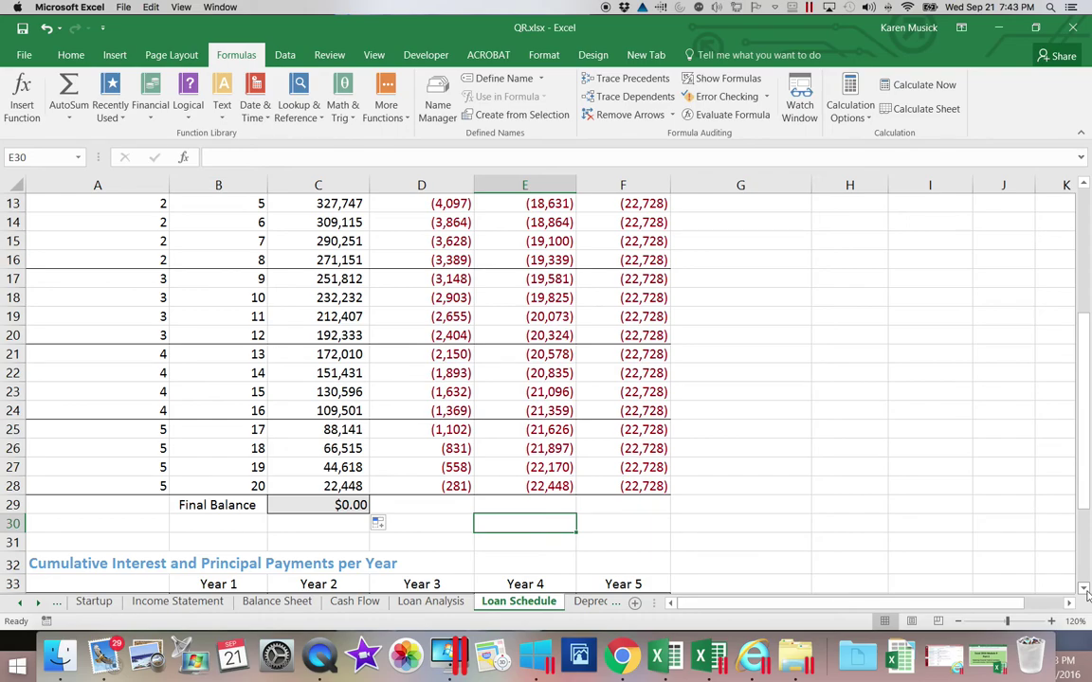
{"action": "left_click", "coordinate": [1085, 589]}
{"action": "left_click", "coordinate": [1085, 589]}
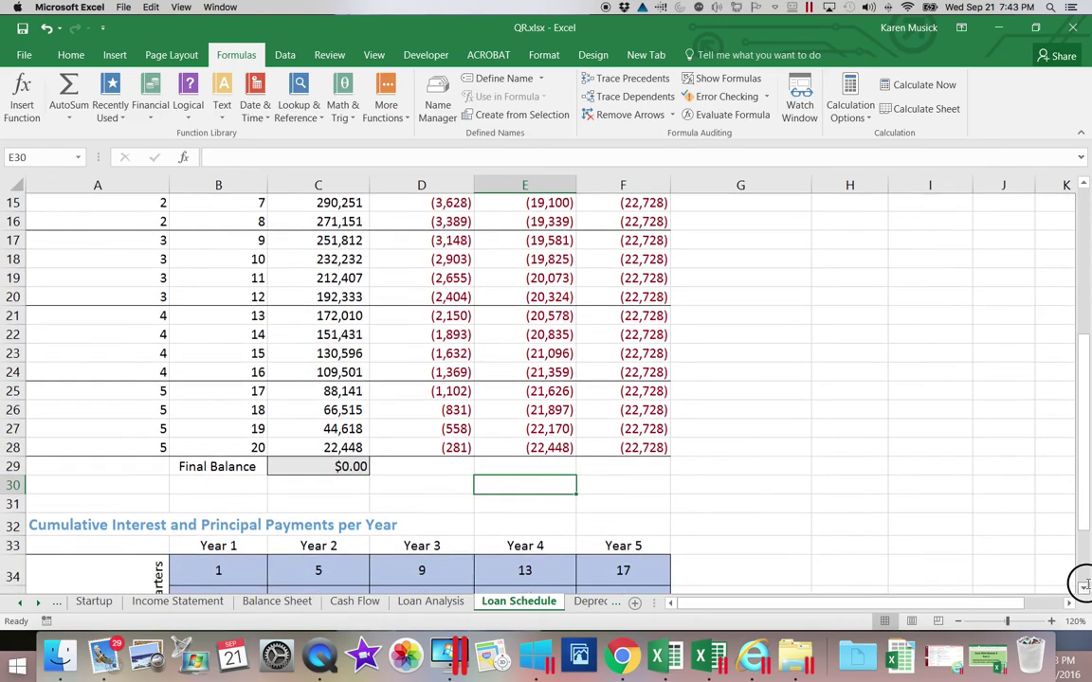
{"action": "left_click", "coordinate": [1085, 588]}
{"action": "left_click", "coordinate": [1085, 588]}
{"action": "left_click", "coordinate": [1084, 588]}
{"action": "left_click", "coordinate": [1085, 589]}
{"action": "left_click", "coordinate": [1085, 588]}
{"action": "left_click", "coordinate": [1085, 589]}
{"action": "left_click", "coordinate": [1085, 588]}
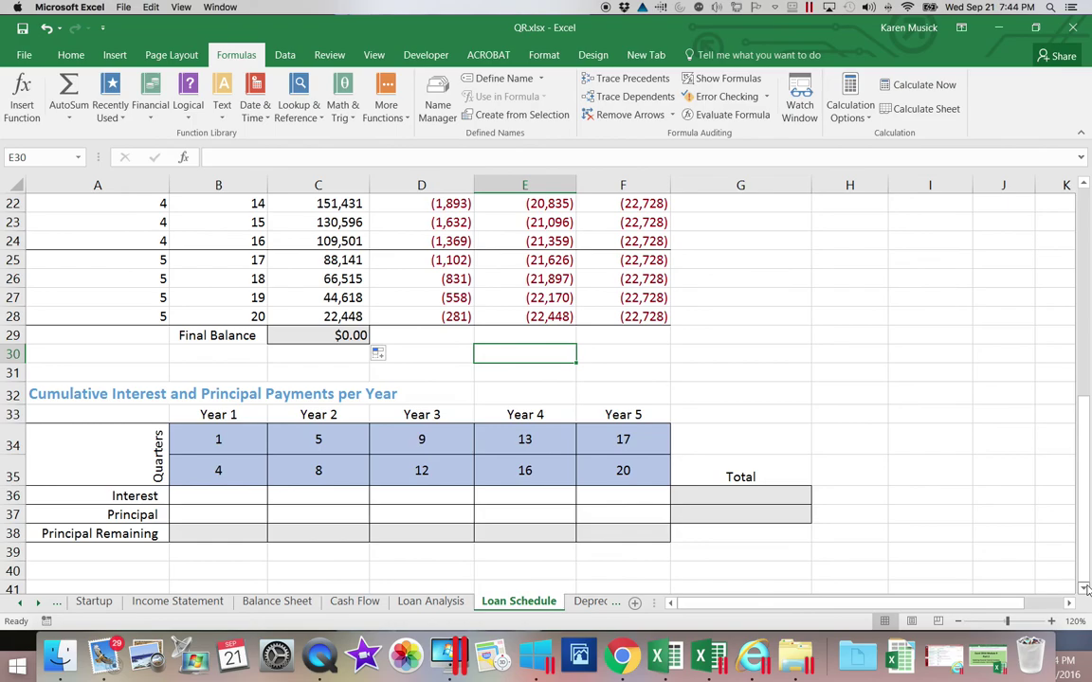
{"action": "scroll", "coordinate": [1086, 589], "scroll_direction": "down", "scroll_amount": 2}
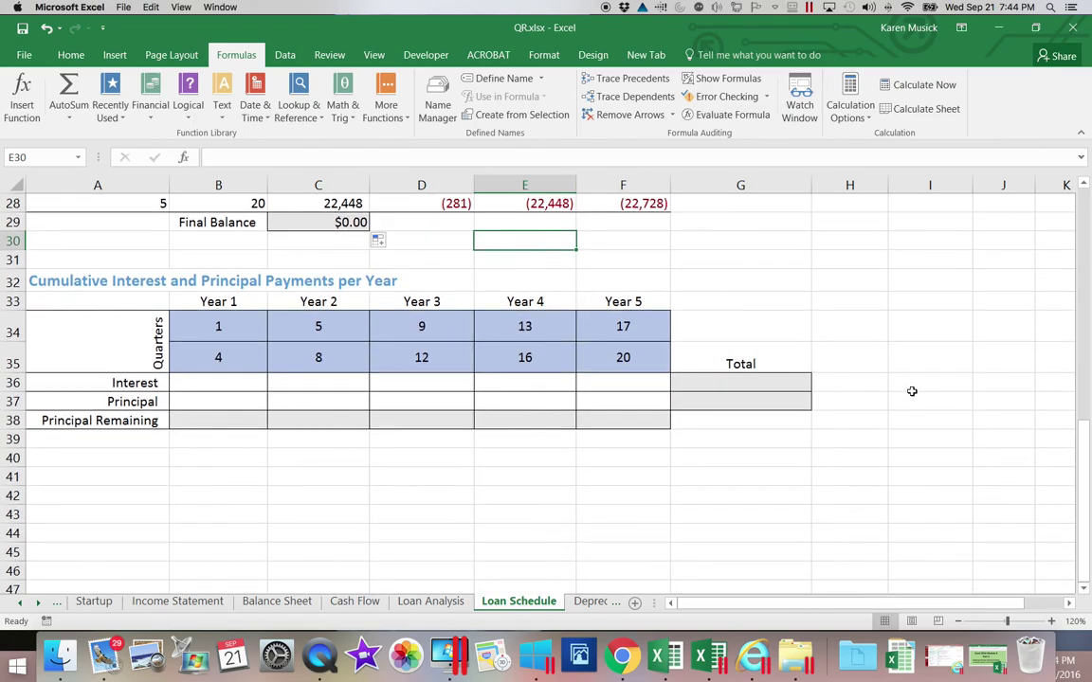
{"action": "left_click_drag", "start_coordinate": [1080, 492], "coordinate": [1085, 441]}
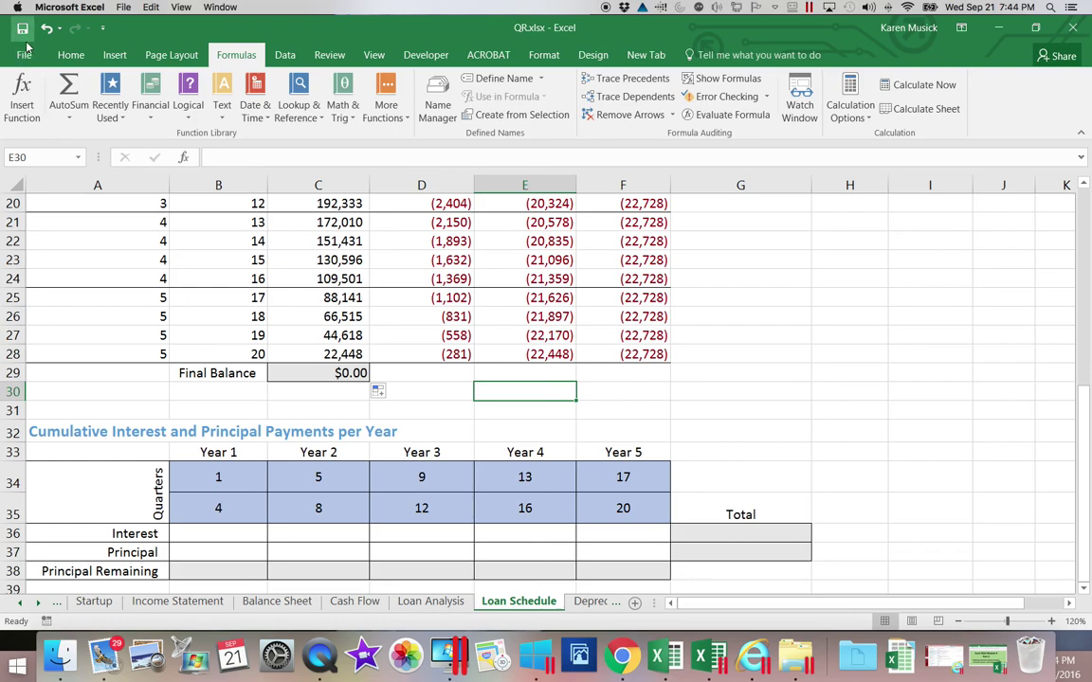